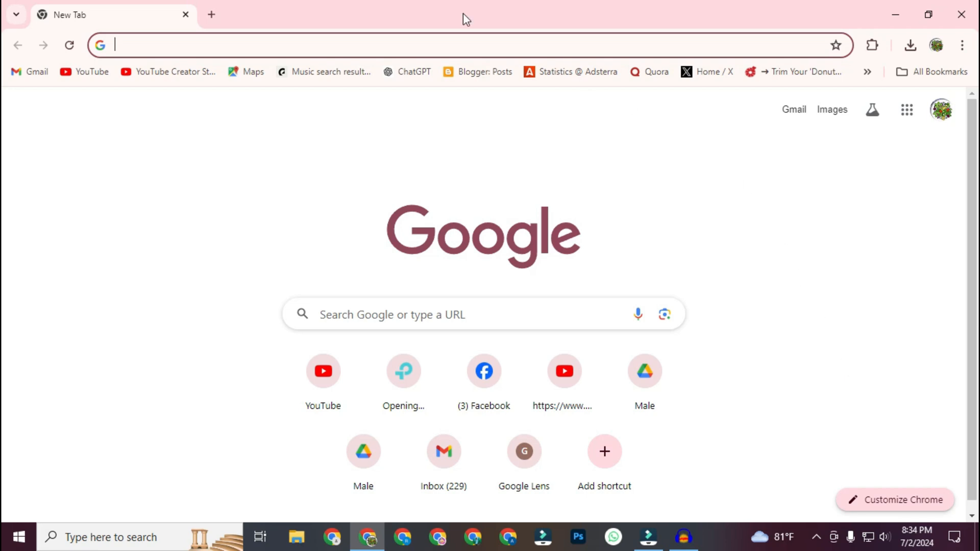
Step: Search Google for "adobe stock contributor"
{"action": "type", "text": "aobe"}
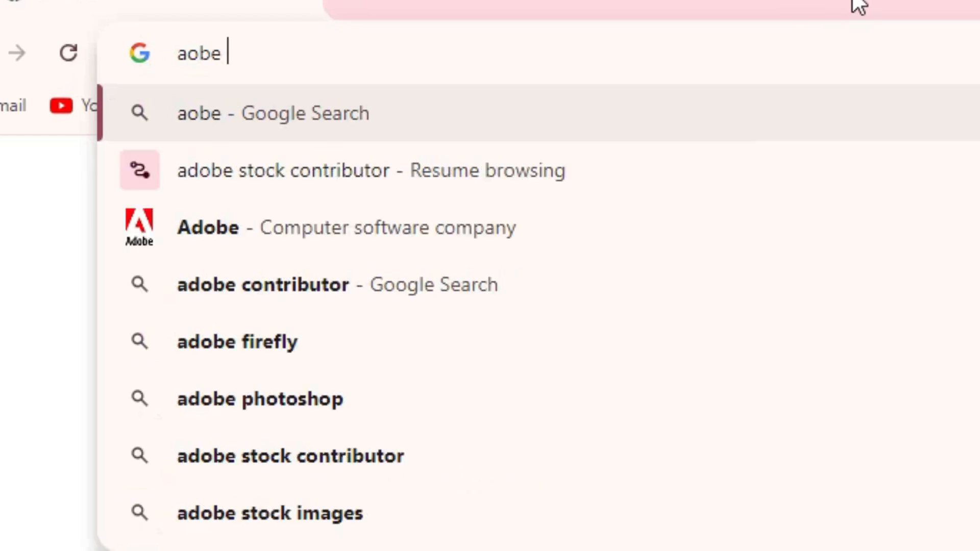
{"action": "key", "text": "BackSpace"}
{"action": "key", "text": "BackSpace"}
{"action": "key", "text": "BackSpace"}
{"action": "type", "text": "dob"}
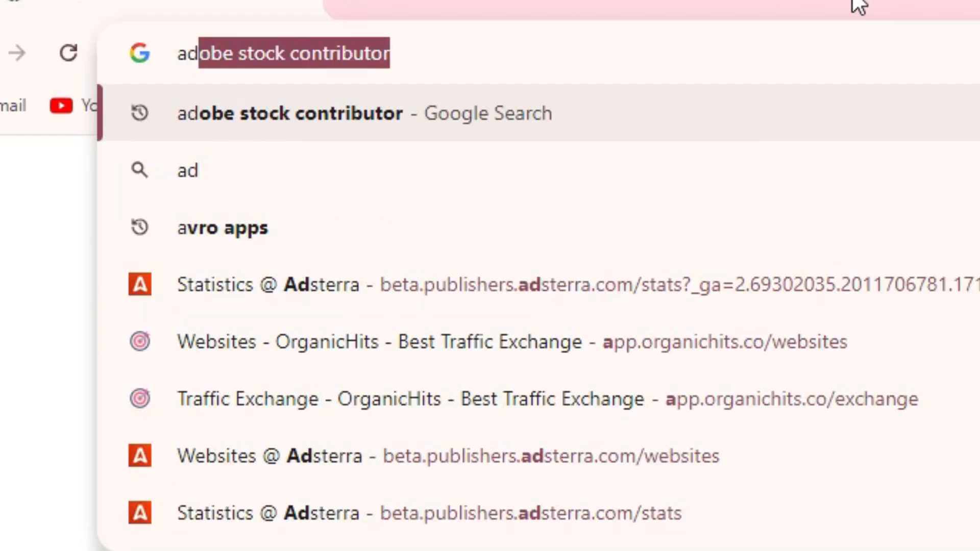
{"action": "type", "text": "e stock "}
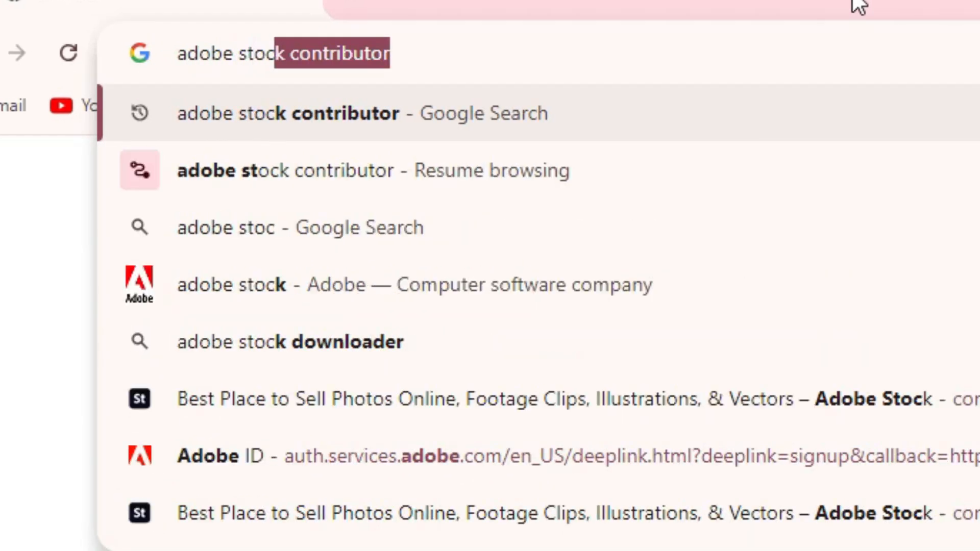
{"action": "type", "text": "c"}
{"action": "key", "text": "Return"}
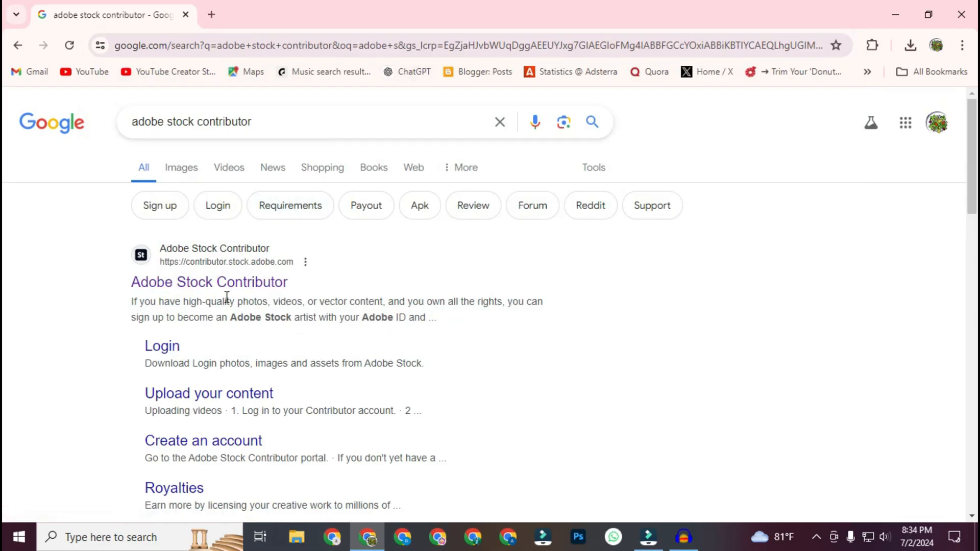
Step: Open the Adobe Stock Contributor site and sign up with a Google account
{"action": "left_click", "coordinate": [222, 279]}
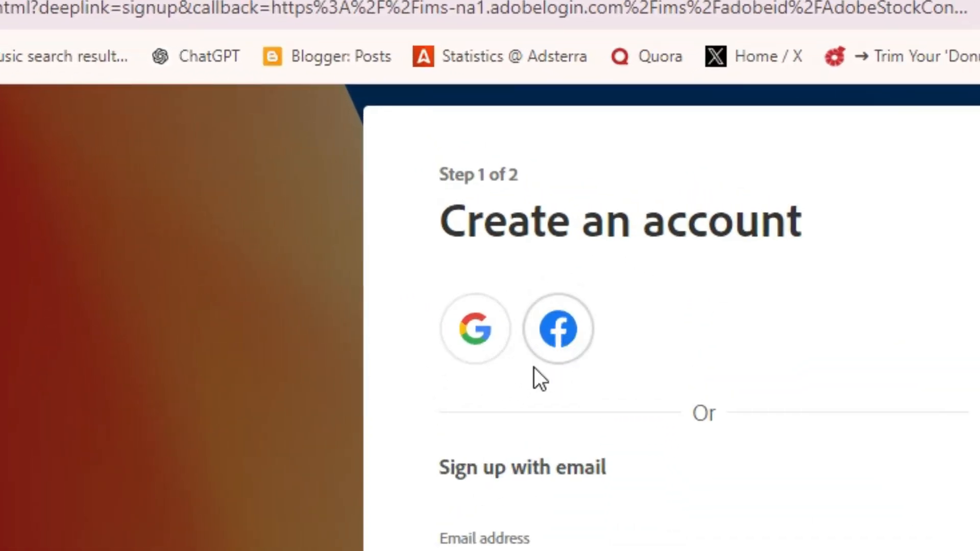
{"action": "left_click", "coordinate": [476, 348]}
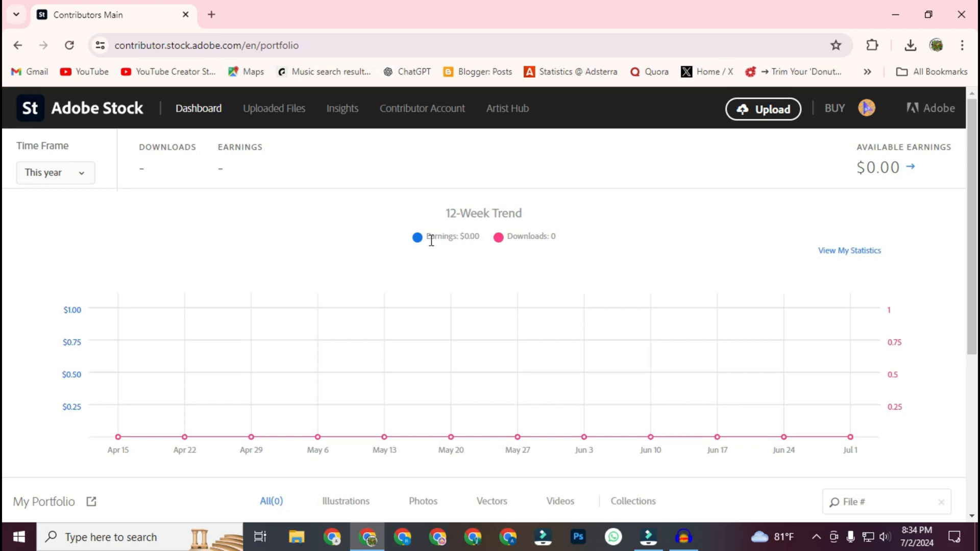
Step: Review the earnings and downloads in the dashboard's 12-week trend and view the contributor account details
{"action": "left_click_drag", "start_coordinate": [428, 238], "coordinate": [480, 236]}
{"action": "left_click", "coordinate": [481, 235]}
{"action": "left_click_drag", "start_coordinate": [541, 238], "coordinate": [508, 236]}
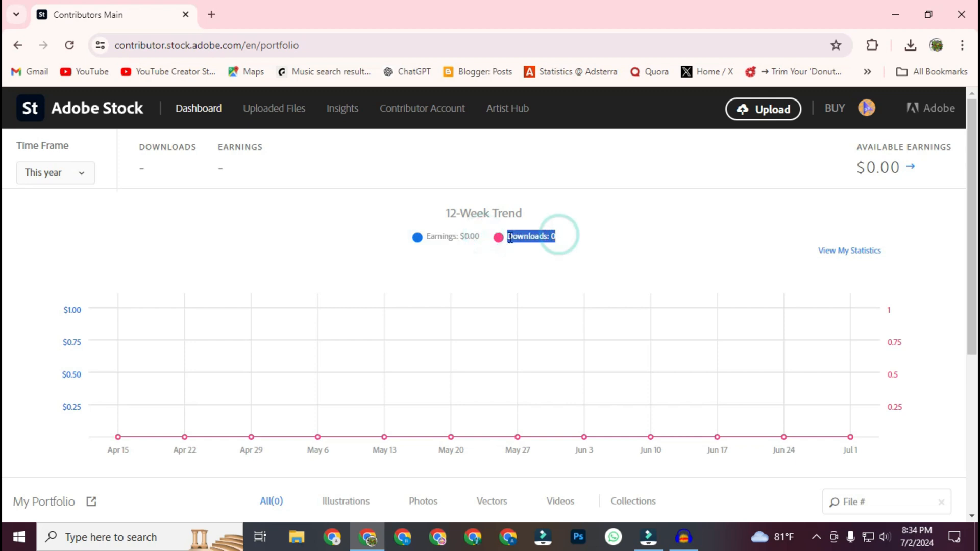
{"action": "left_click", "coordinate": [617, 225]}
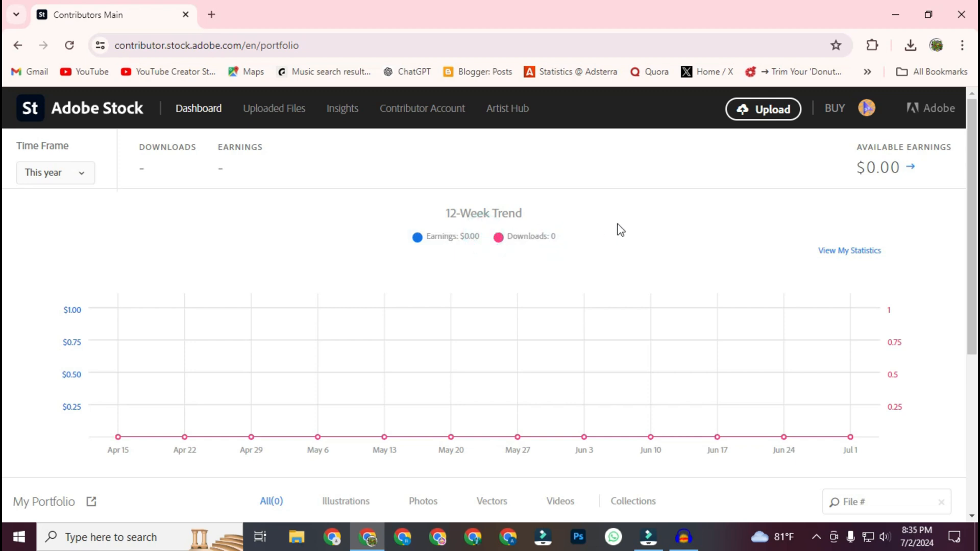
{"action": "left_click", "coordinate": [452, 109]}
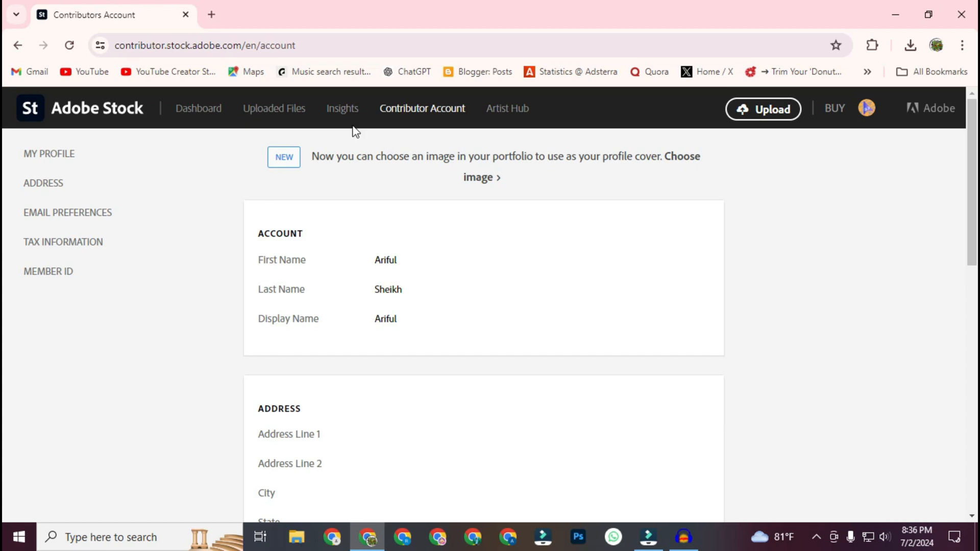
Step: Open the contributor insights and browse the recent top-selling photos
{"action": "left_click", "coordinate": [341, 111]}
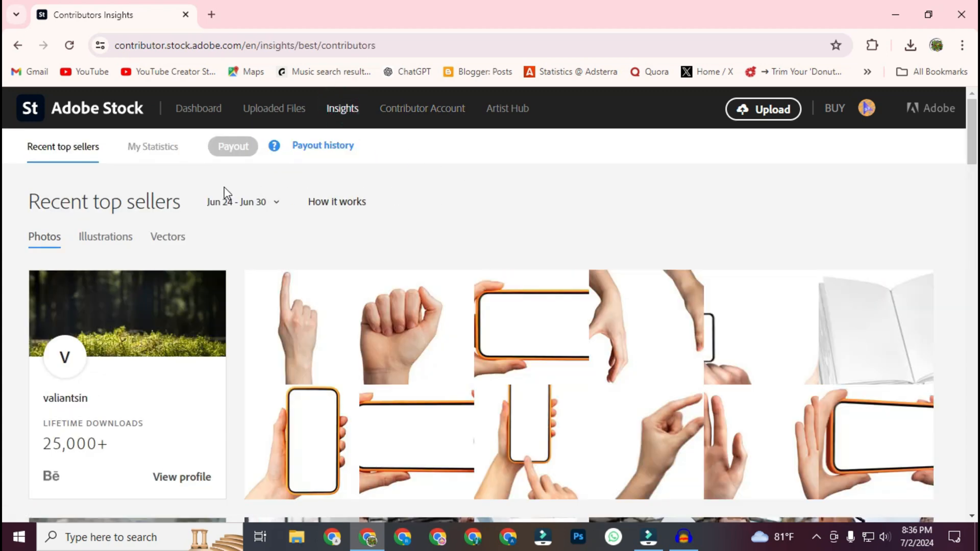
{"action": "scroll", "coordinate": [499, 230], "scroll_direction": "down", "scroll_amount": 2}
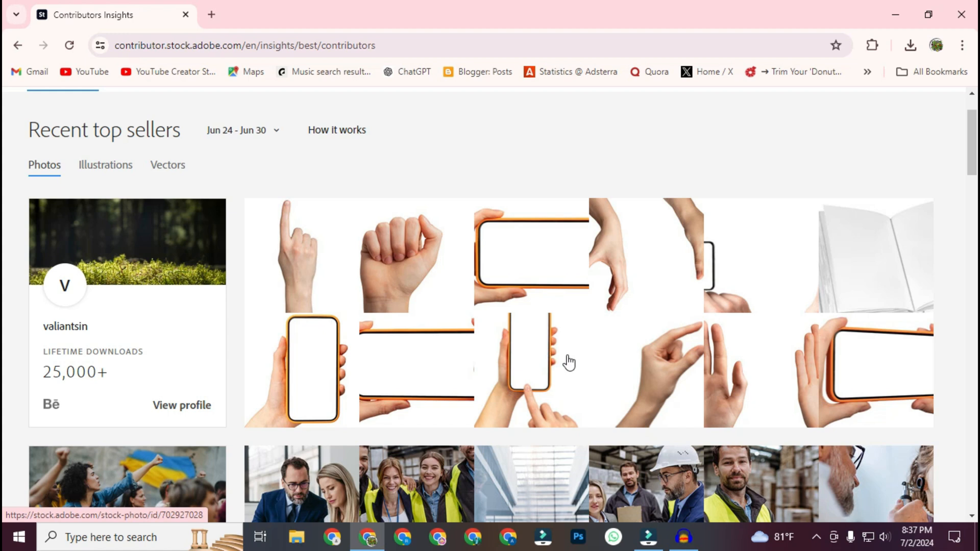
{"action": "scroll", "coordinate": [570, 363], "scroll_direction": "down", "scroll_amount": 5}
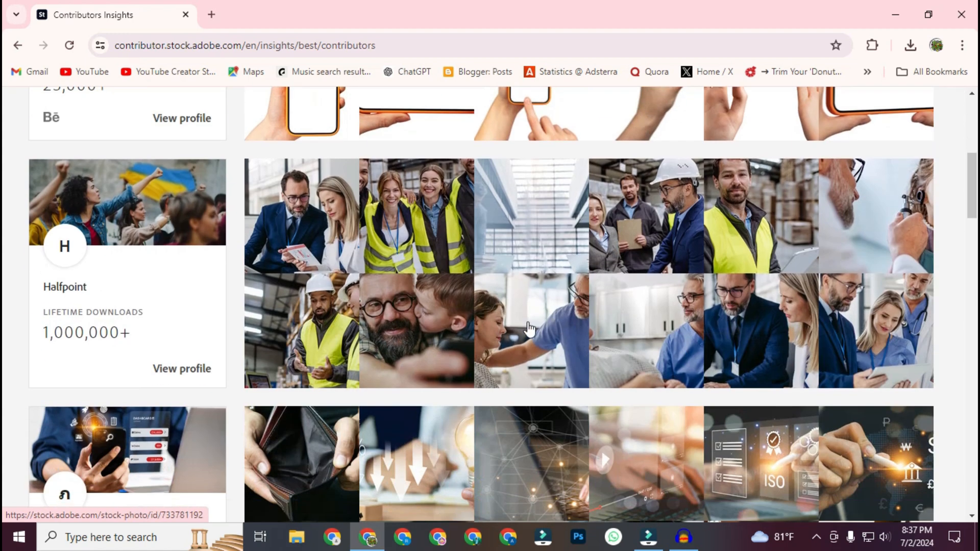
{"action": "scroll", "coordinate": [399, 403], "scroll_direction": "up", "scroll_amount": 6}
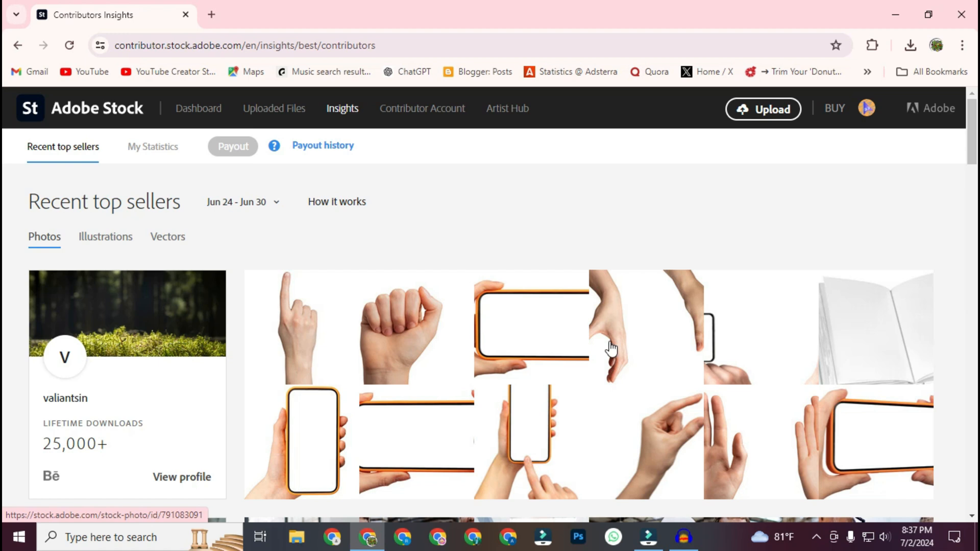
Step: Browse the recent top sellers in the Illustrations category to see which styles and subjects sell
{"action": "left_click", "coordinate": [113, 239]}
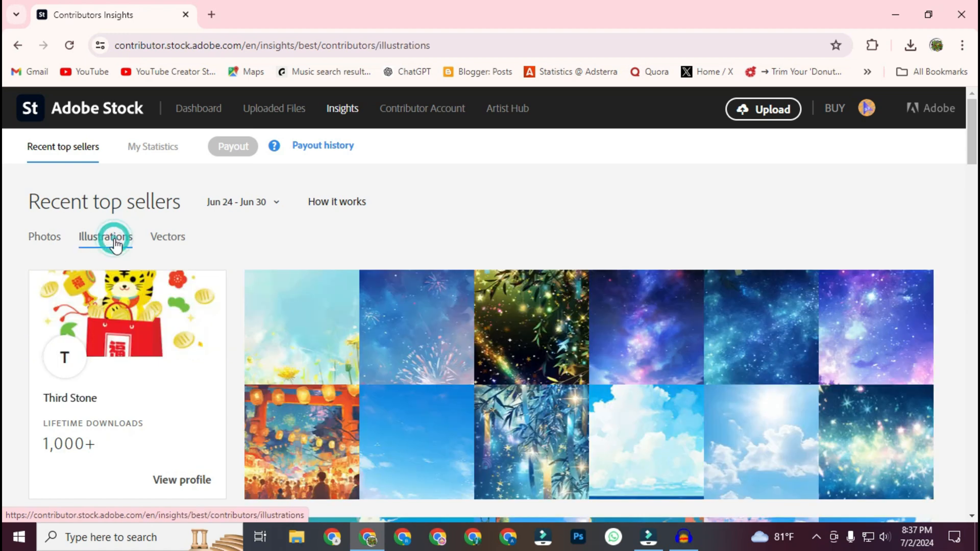
{"action": "scroll", "coordinate": [615, 234], "scroll_direction": "down", "scroll_amount": 7}
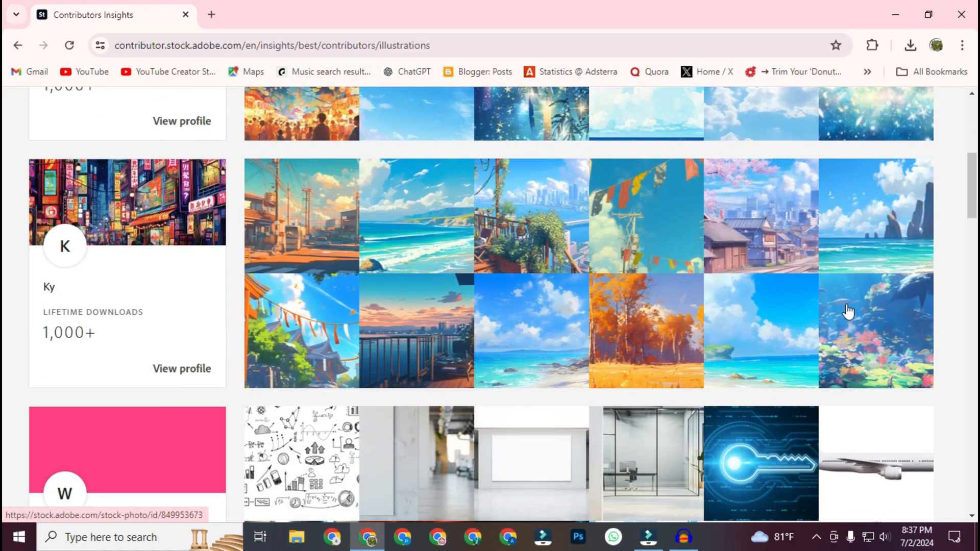
{"action": "scroll", "coordinate": [848, 311], "scroll_direction": "down", "scroll_amount": 11}
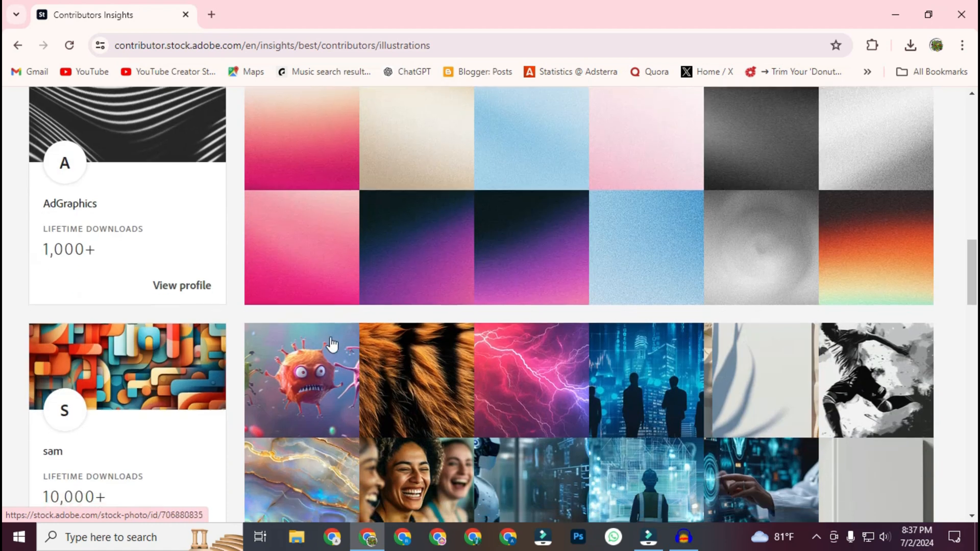
{"action": "scroll", "coordinate": [332, 345], "scroll_direction": "down", "scroll_amount": 9}
{"action": "scroll", "coordinate": [472, 265], "scroll_direction": "down", "scroll_amount": 5}
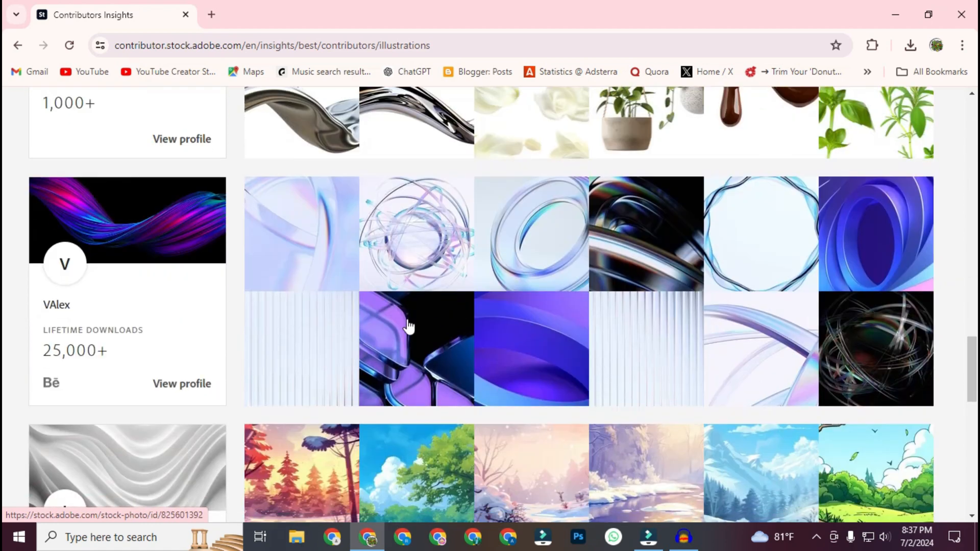
{"action": "scroll", "coordinate": [409, 327], "scroll_direction": "down", "scroll_amount": 3}
{"action": "scroll", "coordinate": [416, 312], "scroll_direction": "down", "scroll_amount": 2}
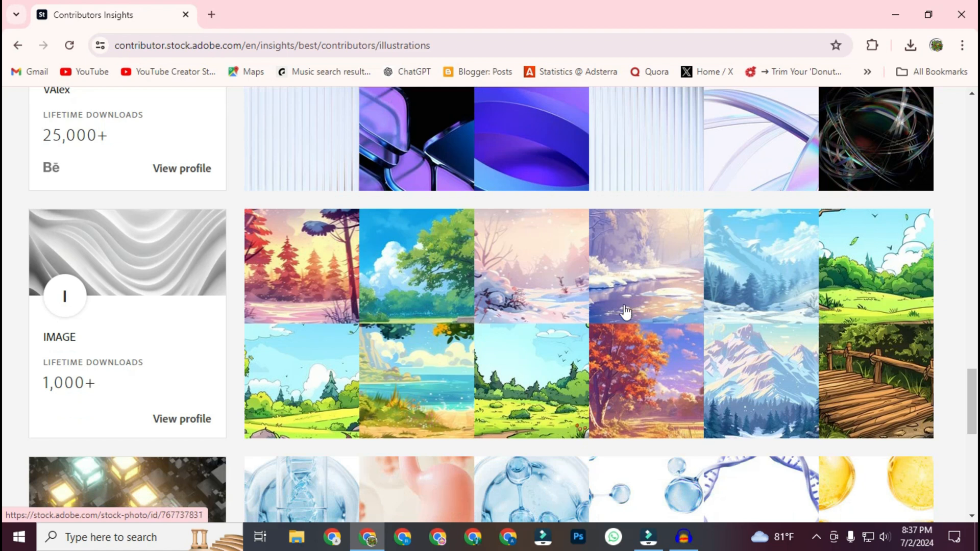
{"action": "scroll", "coordinate": [474, 320], "scroll_direction": "down", "scroll_amount": 4}
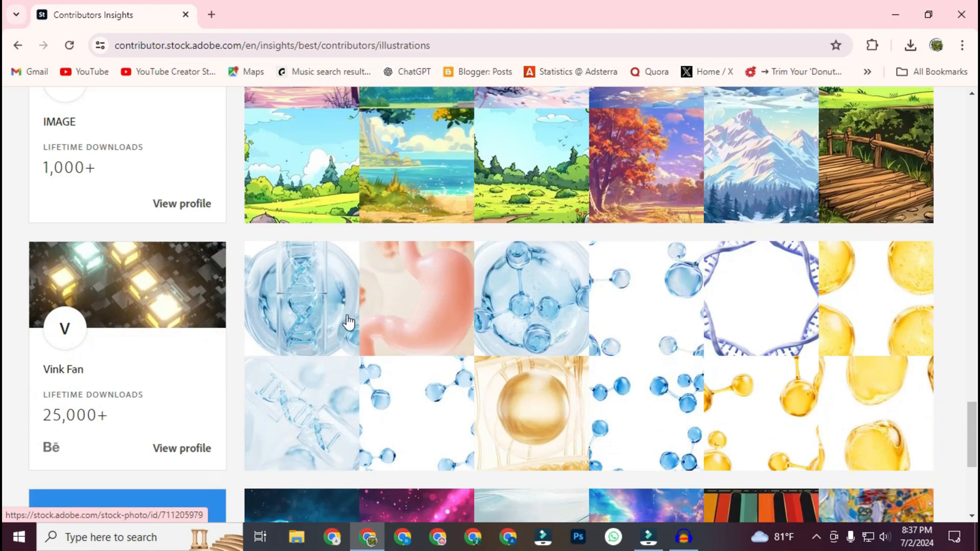
{"action": "scroll", "coordinate": [372, 313], "scroll_direction": "down", "scroll_amount": 5}
{"action": "scroll", "coordinate": [385, 332], "scroll_direction": "up", "scroll_amount": 6}
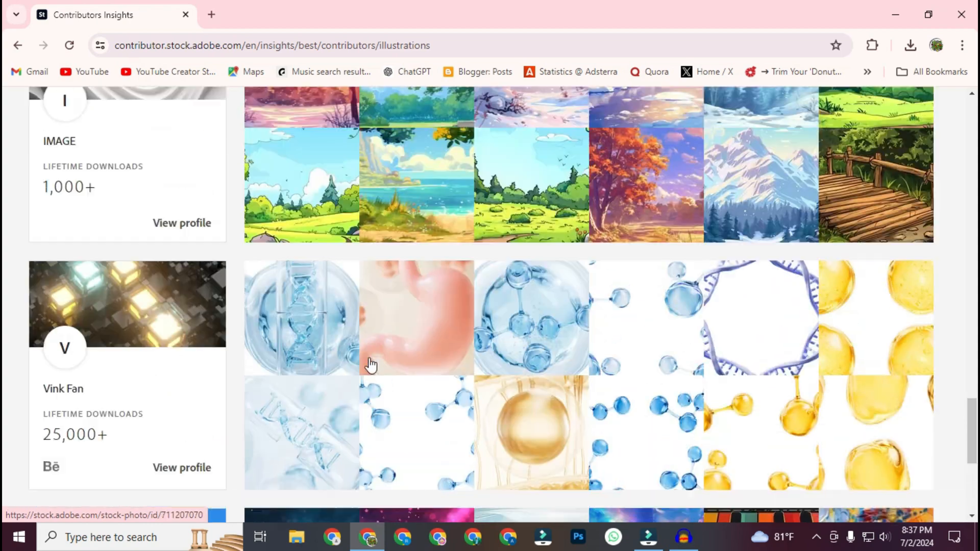
{"action": "scroll", "coordinate": [371, 366], "scroll_direction": "up", "scroll_amount": 15}
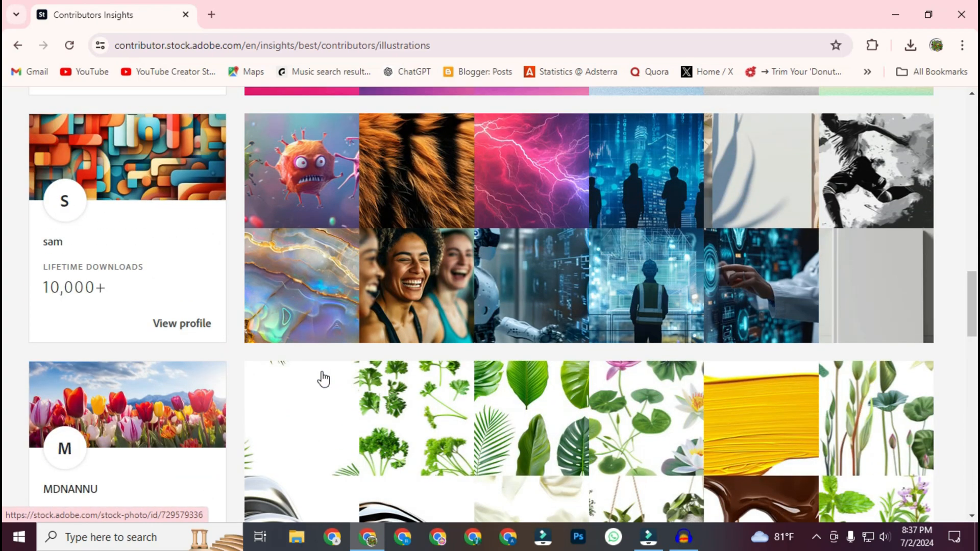
{"action": "scroll", "coordinate": [323, 379], "scroll_direction": "up", "scroll_amount": 20}
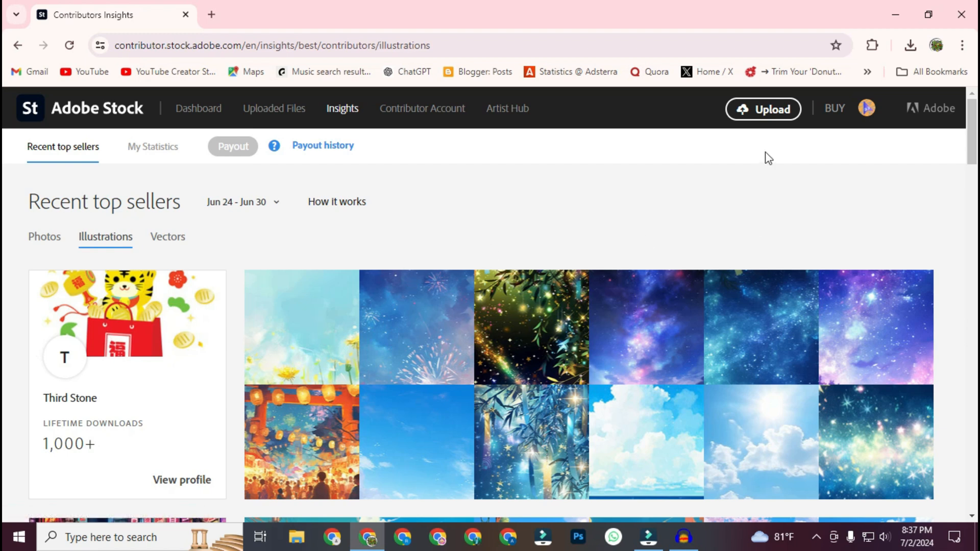
Step: Start a file upload and read the submission requirements for JPEG images, vectors and videos
{"action": "left_click", "coordinate": [773, 116]}
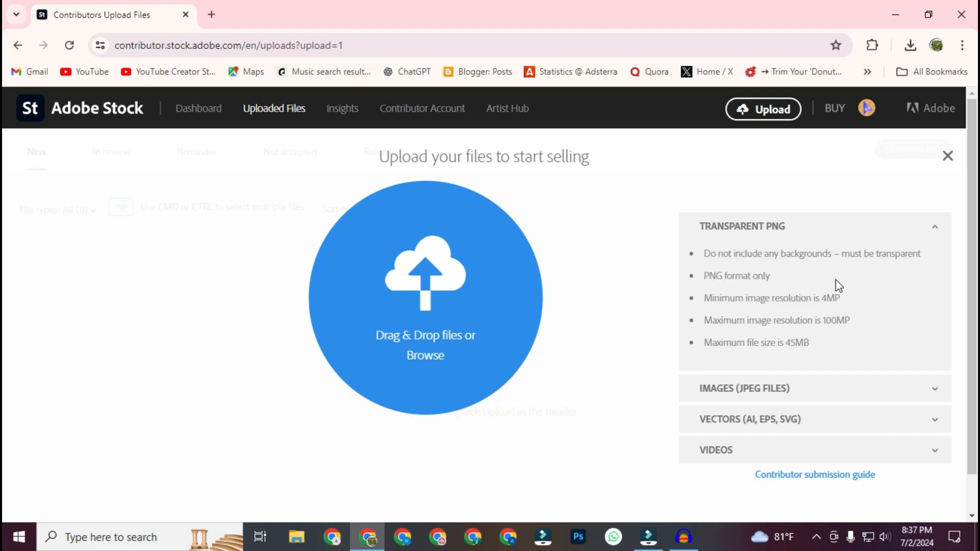
{"action": "left_click", "coordinate": [845, 396]}
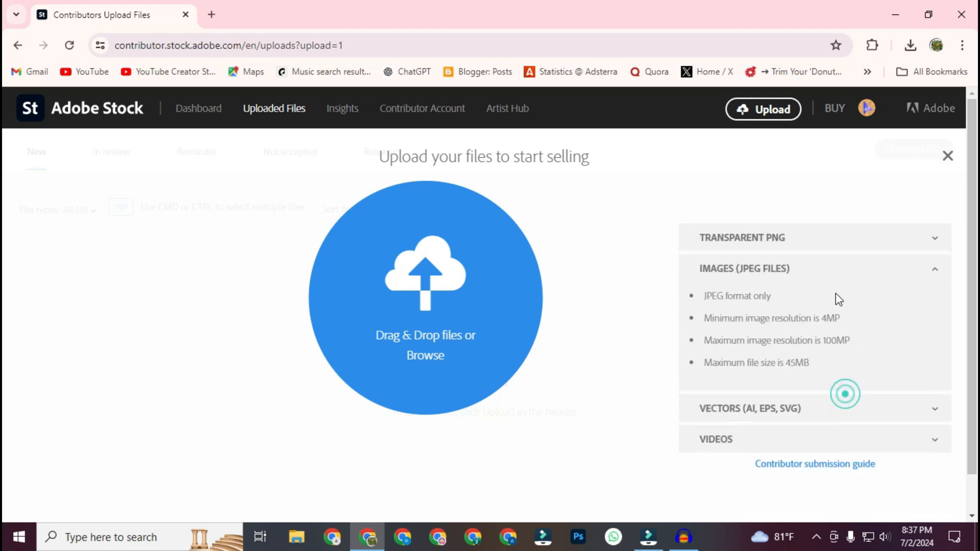
{"action": "left_click", "coordinate": [732, 368]}
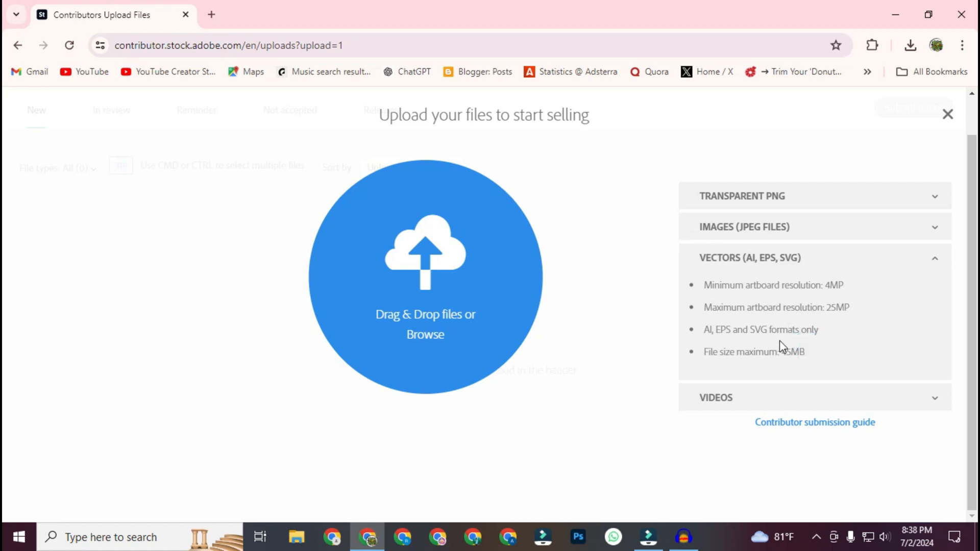
{"action": "left_click", "coordinate": [932, 399]}
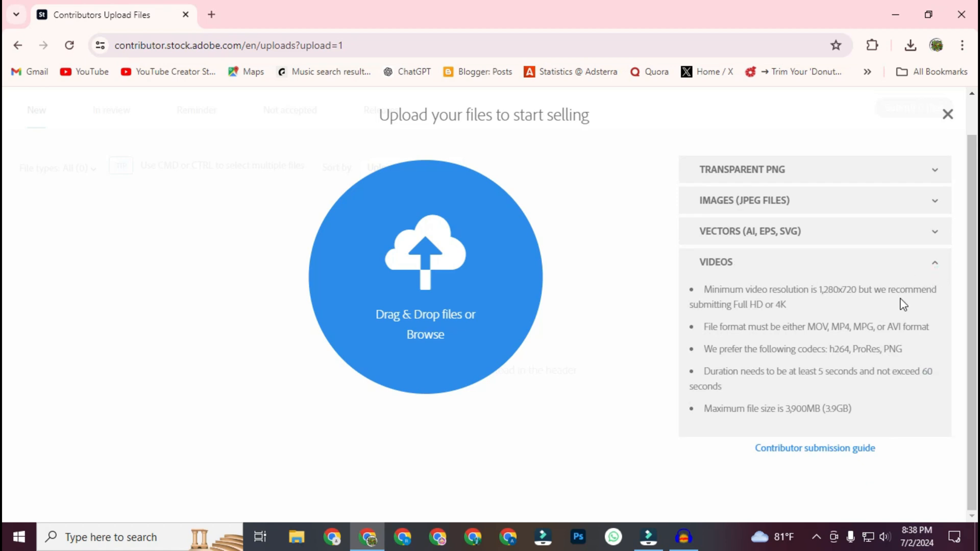
{"action": "scroll", "coordinate": [824, 352], "scroll_direction": "up", "scroll_amount": 1}
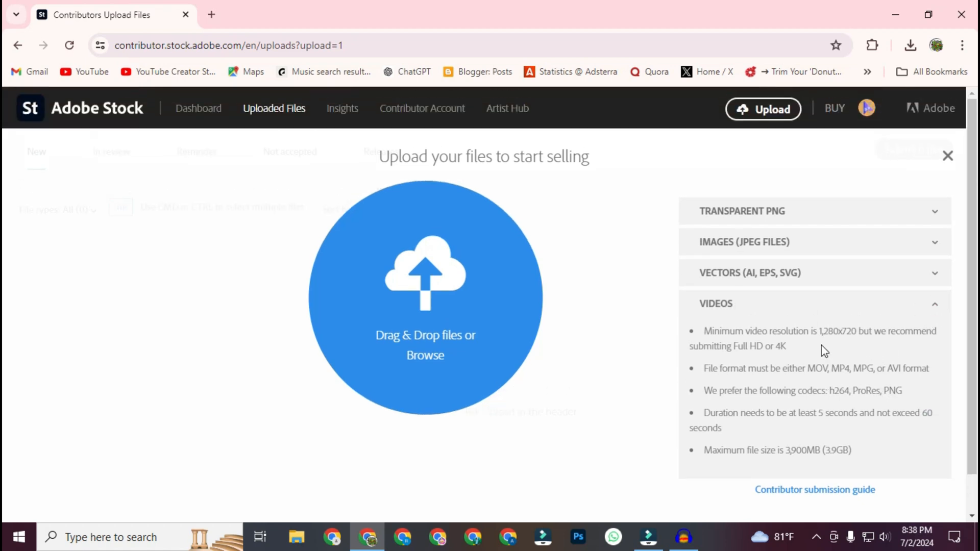
{"action": "left_click", "coordinate": [938, 249]}
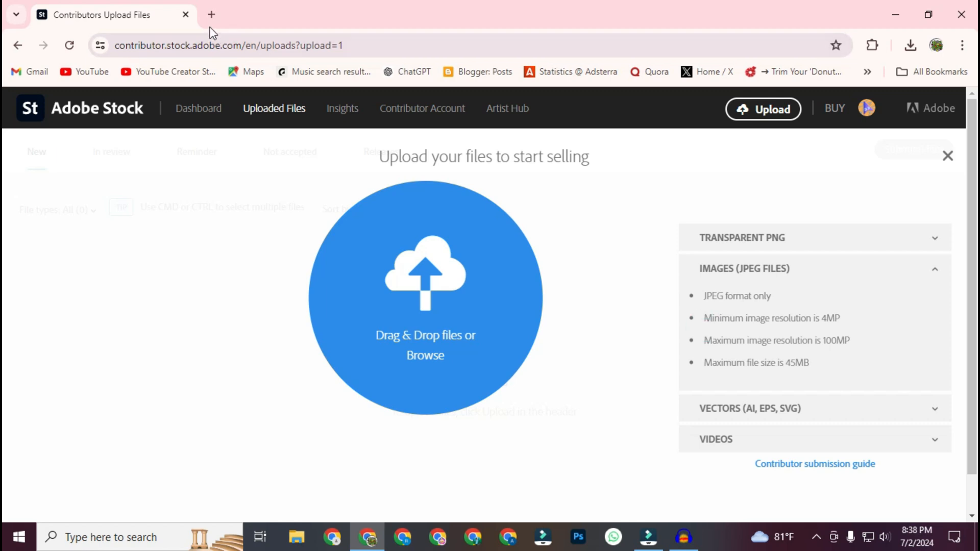
Step: Search for "canva" in a new browser tab and open the Canva site
{"action": "left_click", "coordinate": [211, 15]}
{"action": "type", "text": "can"}
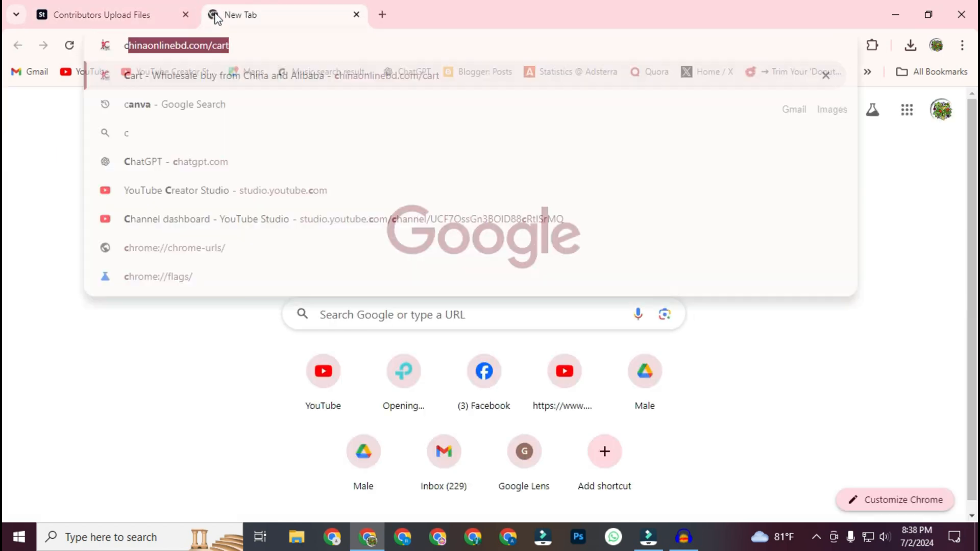
{"action": "type", "text": "va"}
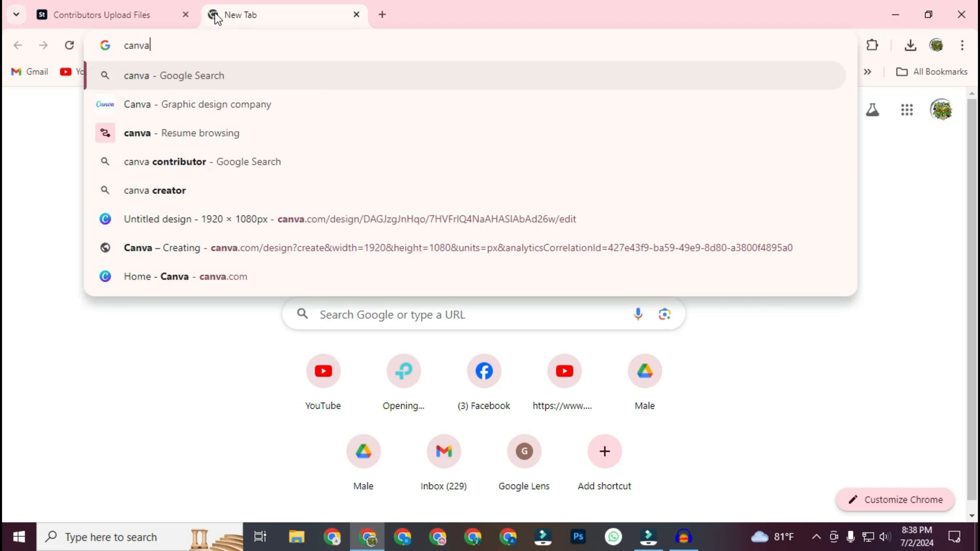
{"action": "key", "text": "Return"}
{"action": "left_click", "coordinate": [234, 247]}
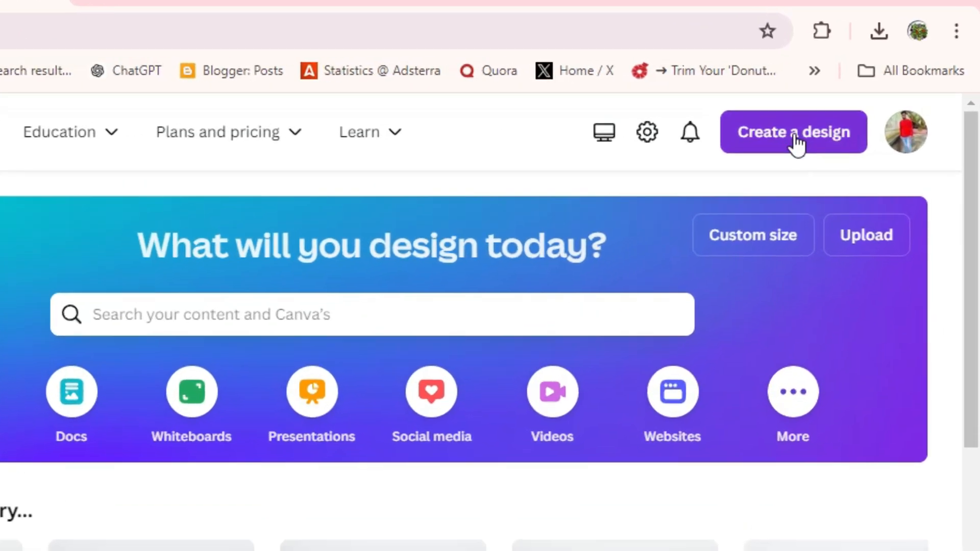
Step: Create a new custom-size design 1920 px wide and 1080 px high
{"action": "left_click", "coordinate": [854, 115]}
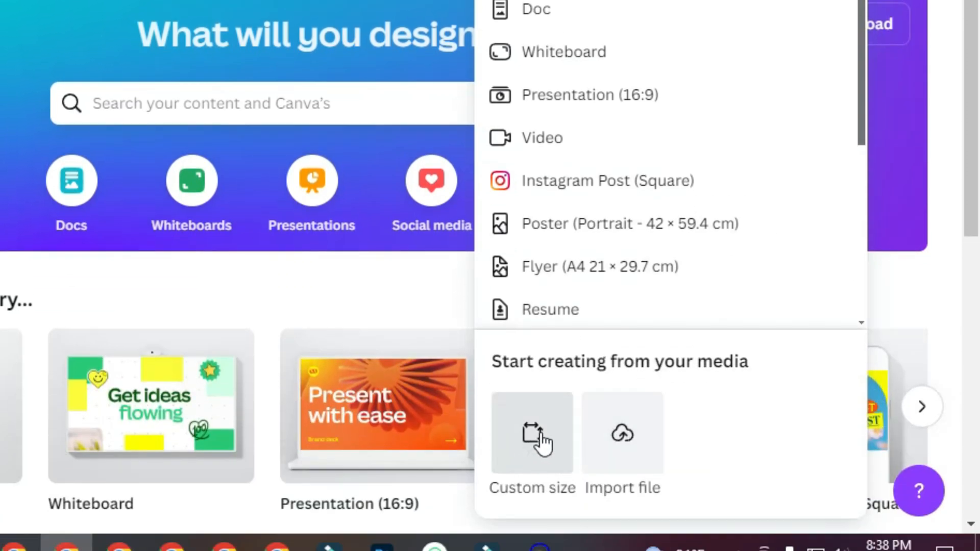
{"action": "left_click", "coordinate": [540, 438]}
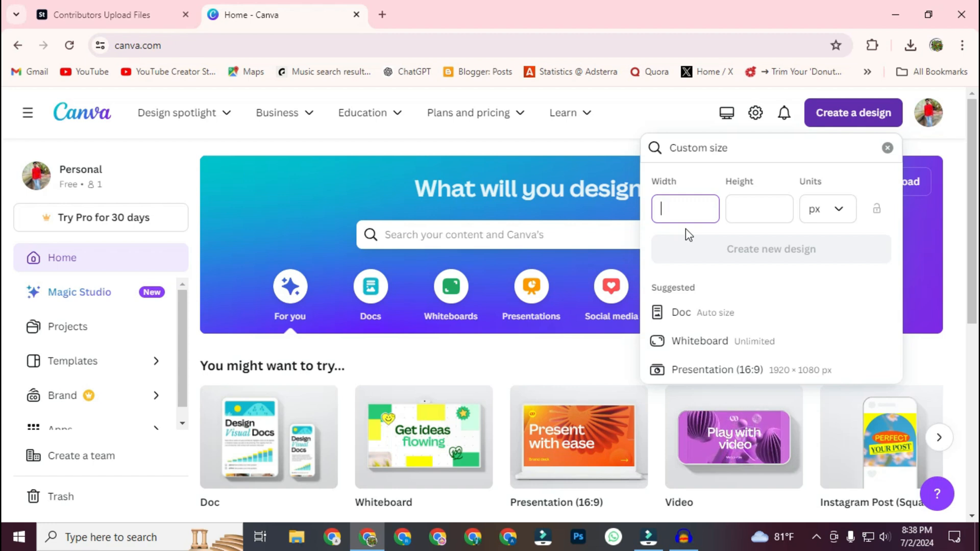
{"action": "type", "text": "1920"}
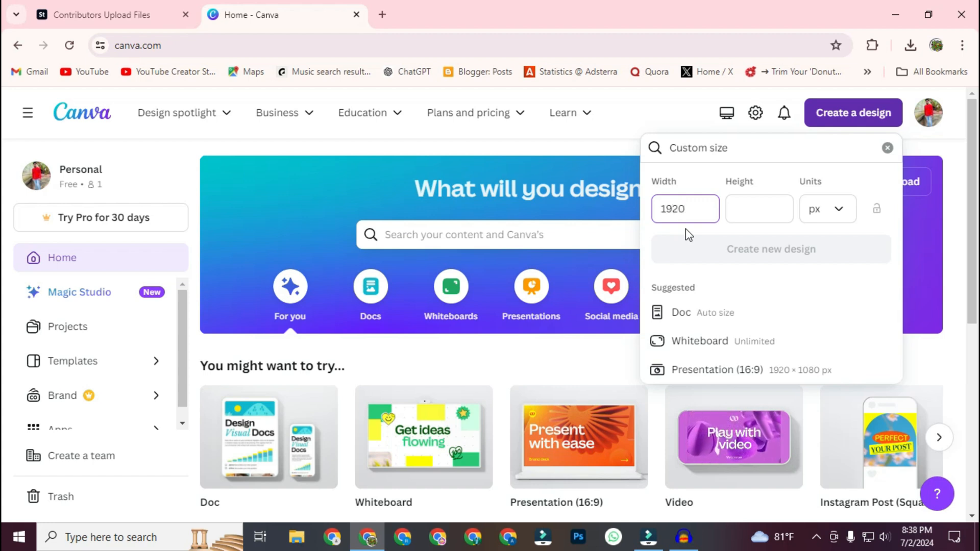
{"action": "key", "text": "Tab"}
{"action": "type", "text": "1080"}
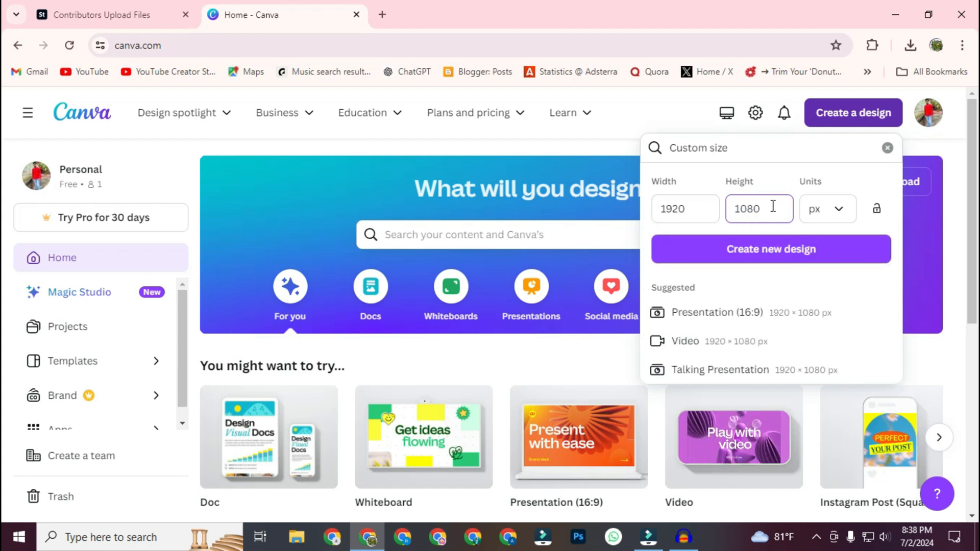
{"action": "left_click", "coordinate": [749, 260]}
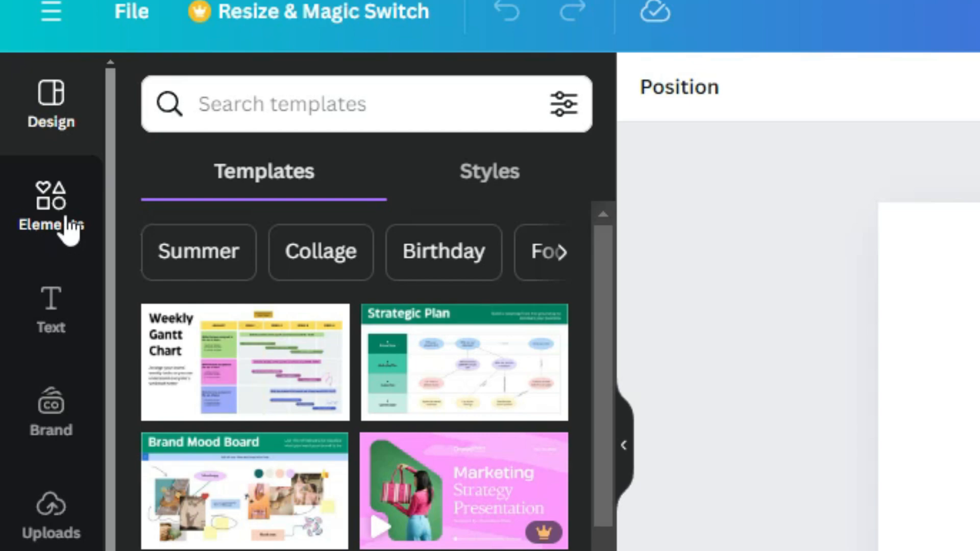
Step: Search the elements library for "flower" and limit the results to graphics
{"action": "left_click", "coordinate": [35, 214]}
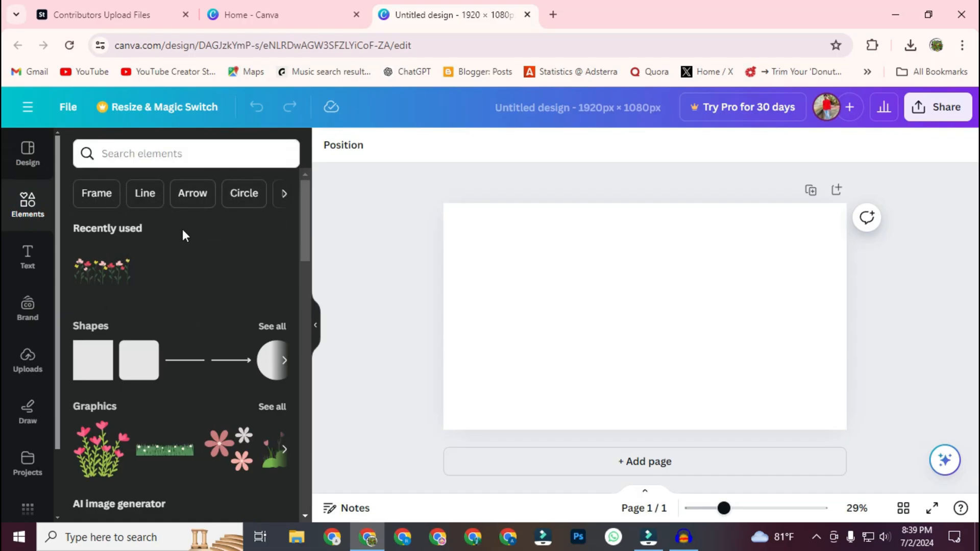
{"action": "left_click", "coordinate": [169, 152]}
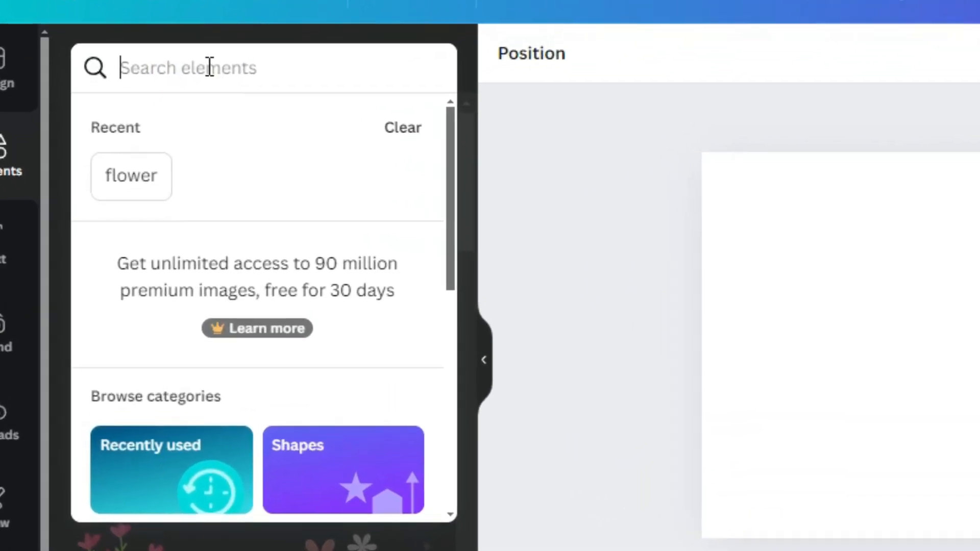
{"action": "type", "text": "flower"}
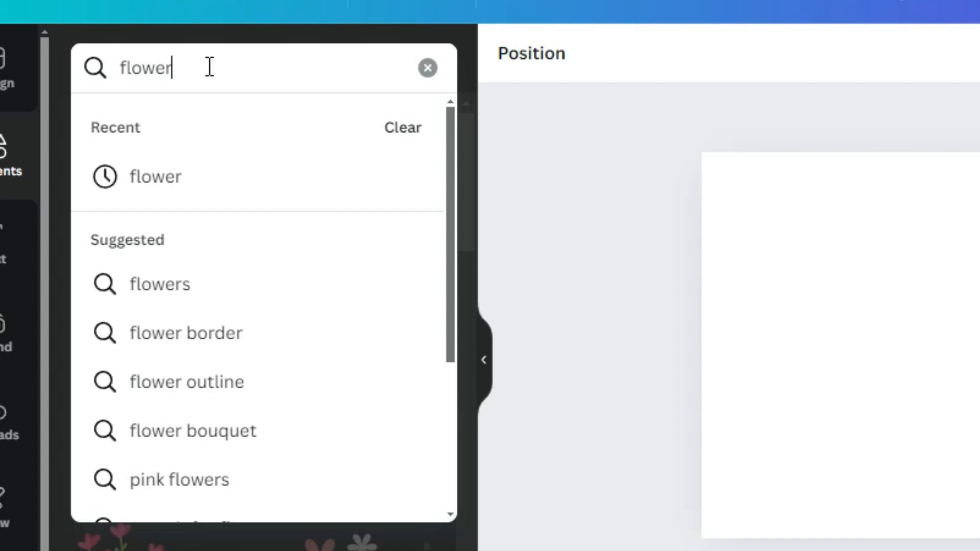
{"action": "key", "text": "Return"}
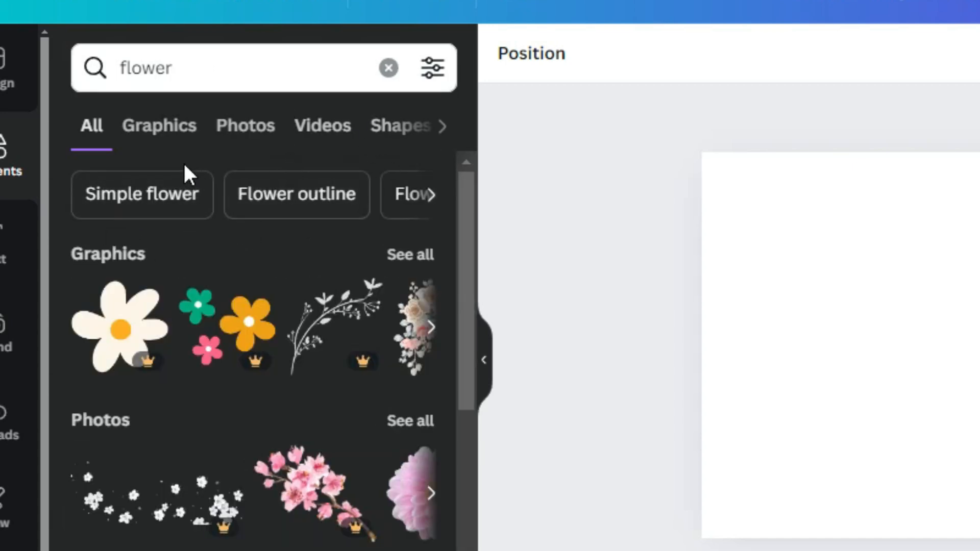
{"action": "left_click", "coordinate": [167, 138]}
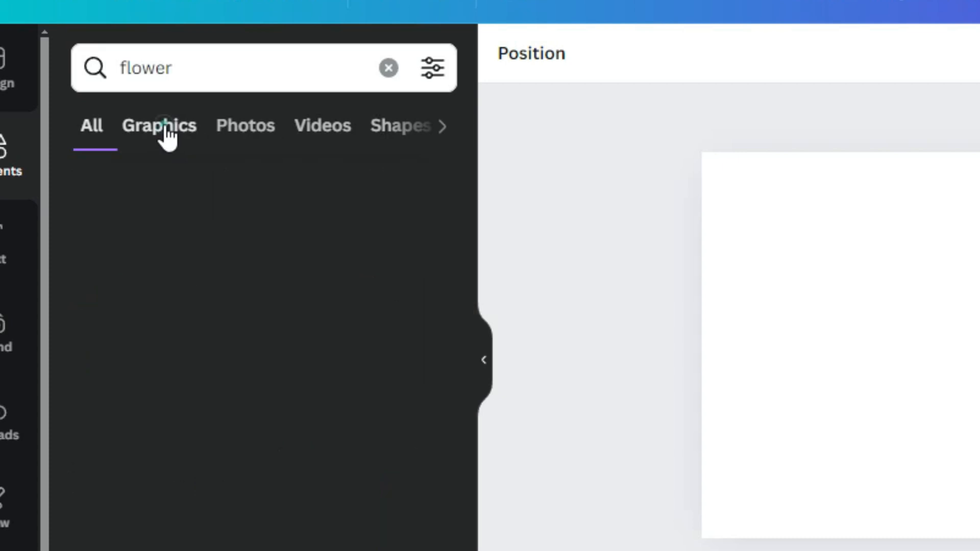
Step: Add the free graphic of three pink tulips to the page and enlarge it to fill most of the page height
{"action": "scroll", "coordinate": [395, 309], "scroll_direction": "down", "scroll_amount": 1}
{"action": "scroll", "coordinate": [335, 280], "scroll_direction": "down", "scroll_amount": 8}
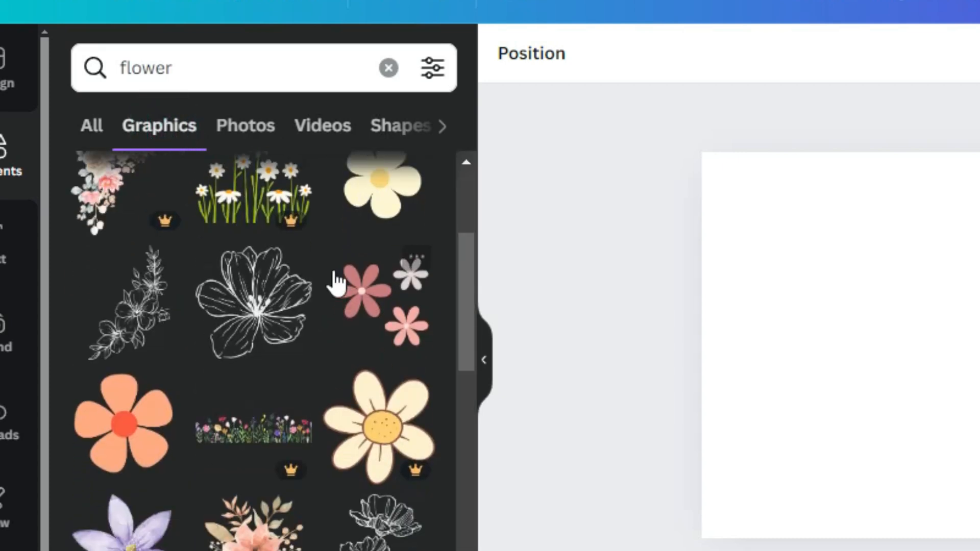
{"action": "scroll", "coordinate": [289, 363], "scroll_direction": "up", "scroll_amount": 4}
{"action": "scroll", "coordinate": [301, 363], "scroll_direction": "down", "scroll_amount": 7}
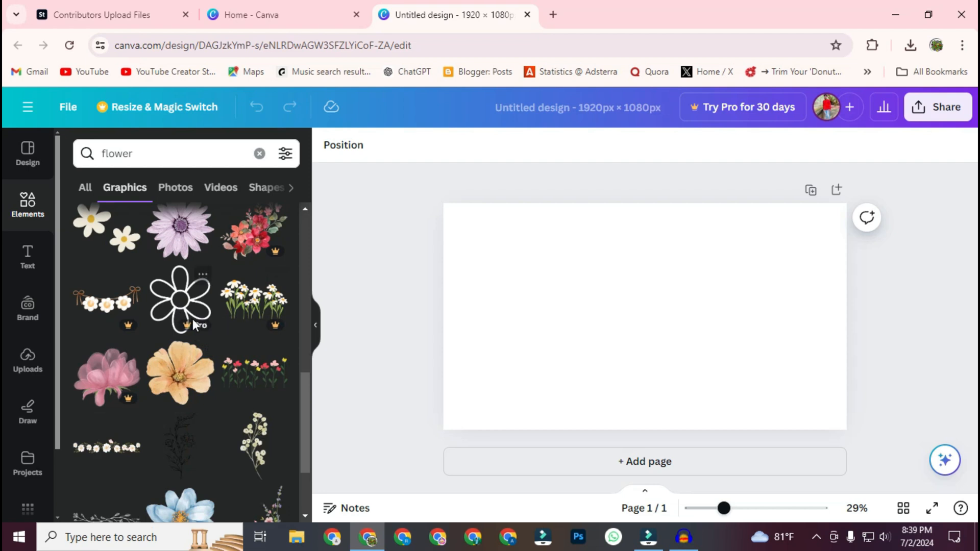
{"action": "scroll", "coordinate": [195, 324], "scroll_direction": "down", "scroll_amount": 10}
{"action": "scroll", "coordinate": [191, 324], "scroll_direction": "down", "scroll_amount": 2}
{"action": "scroll", "coordinate": [176, 394], "scroll_direction": "up", "scroll_amount": 2}
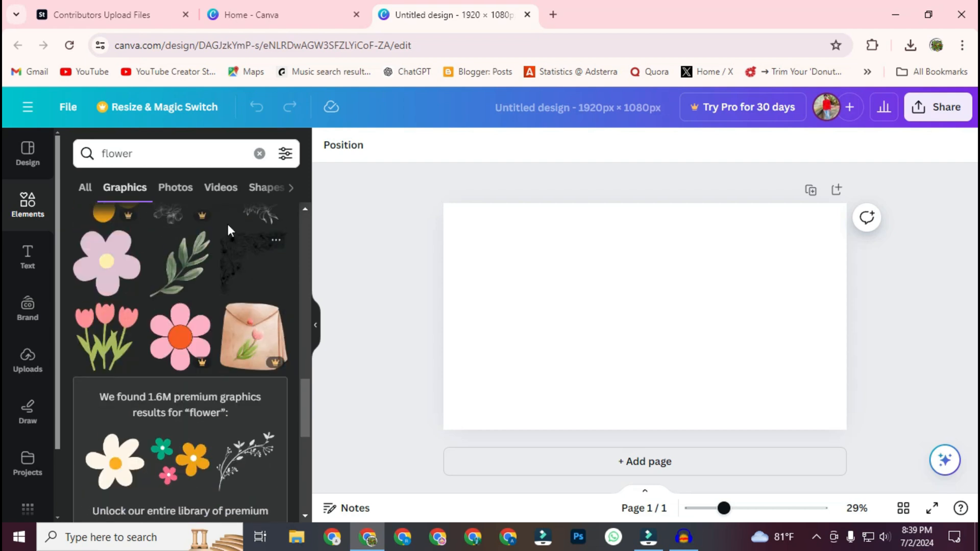
{"action": "left_click", "coordinate": [107, 339]}
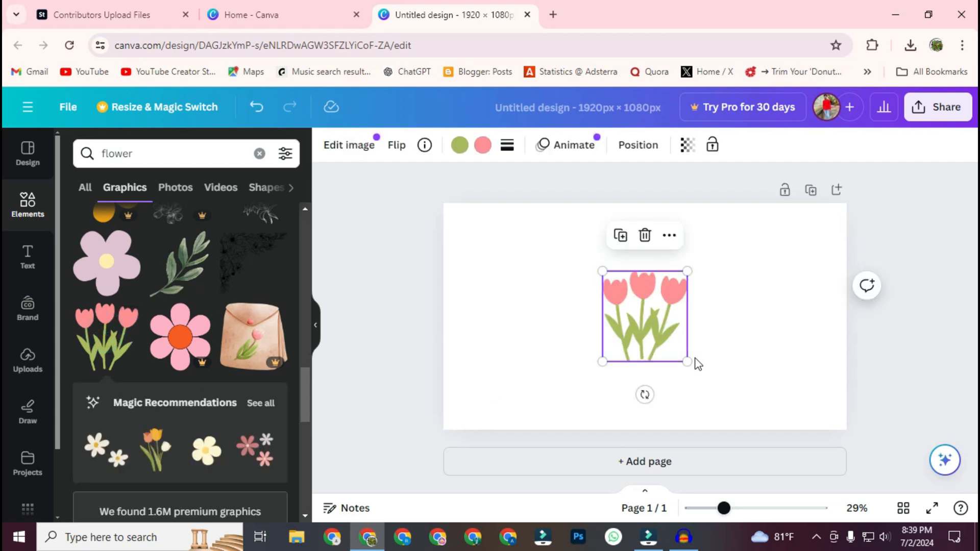
{"action": "left_click_drag", "start_coordinate": [688, 361], "coordinate": [642, 332]}
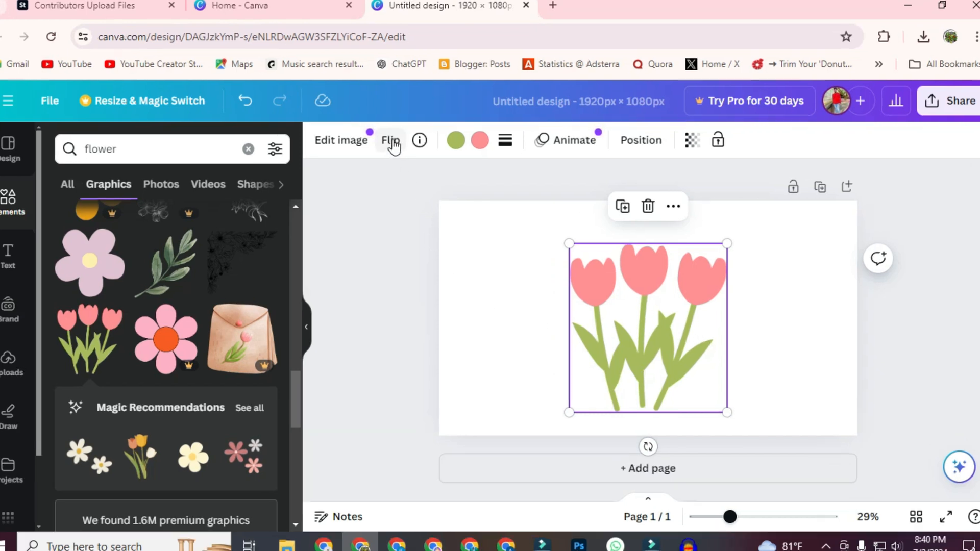
Step: Flip the tulip graphic horizontally
{"action": "left_click", "coordinate": [398, 147]}
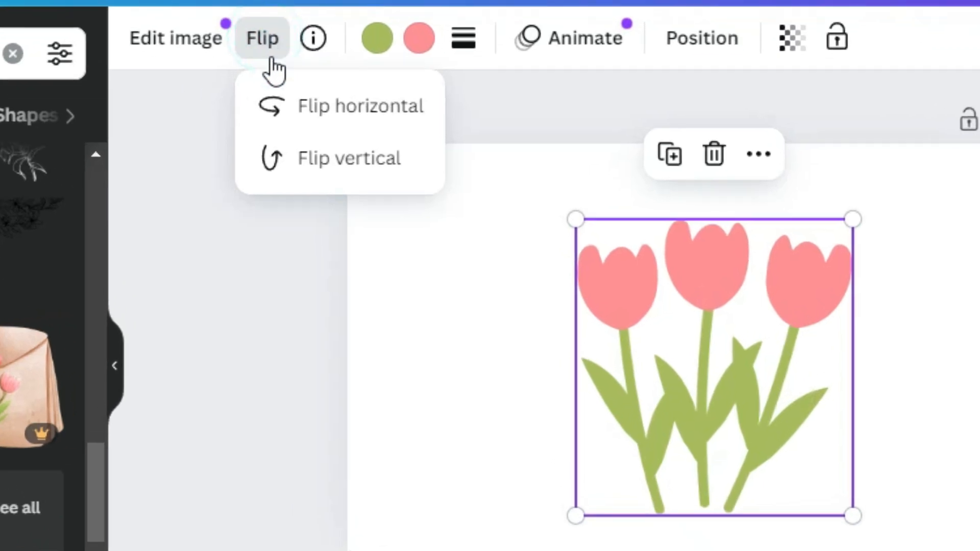
{"action": "left_click", "coordinate": [316, 118]}
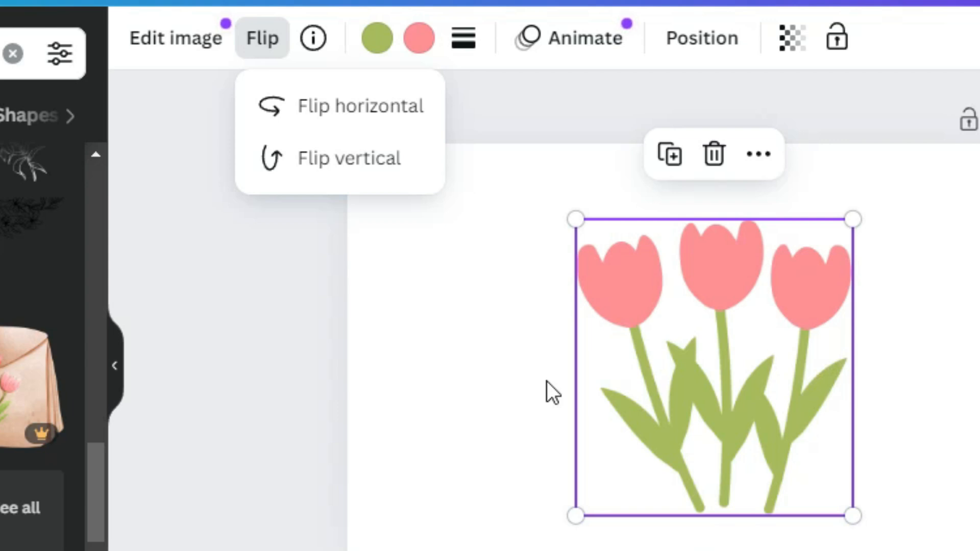
{"action": "left_click", "coordinate": [265, 372]}
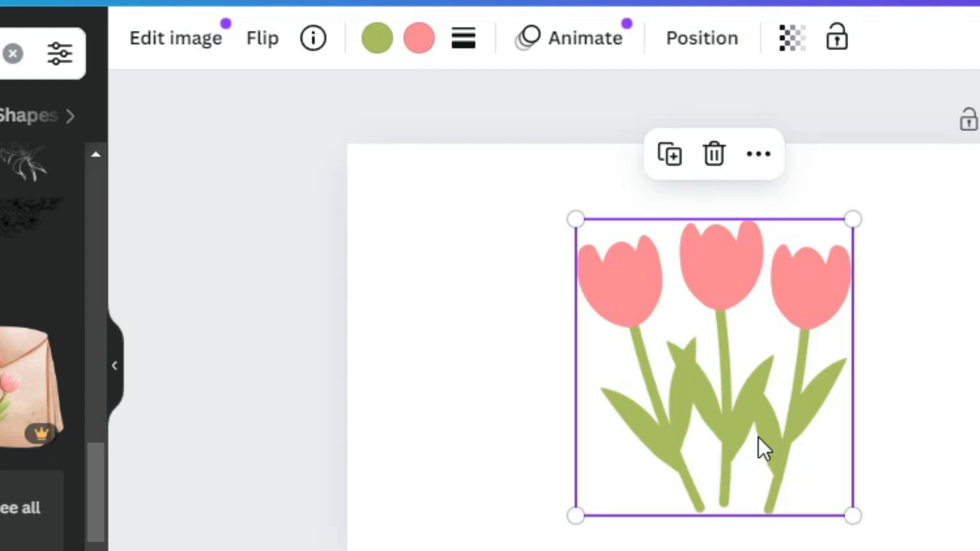
Step: Recolor the tulip graphic with green stems and leaves and red petals from the default solid colors
{"action": "left_click", "coordinate": [378, 40]}
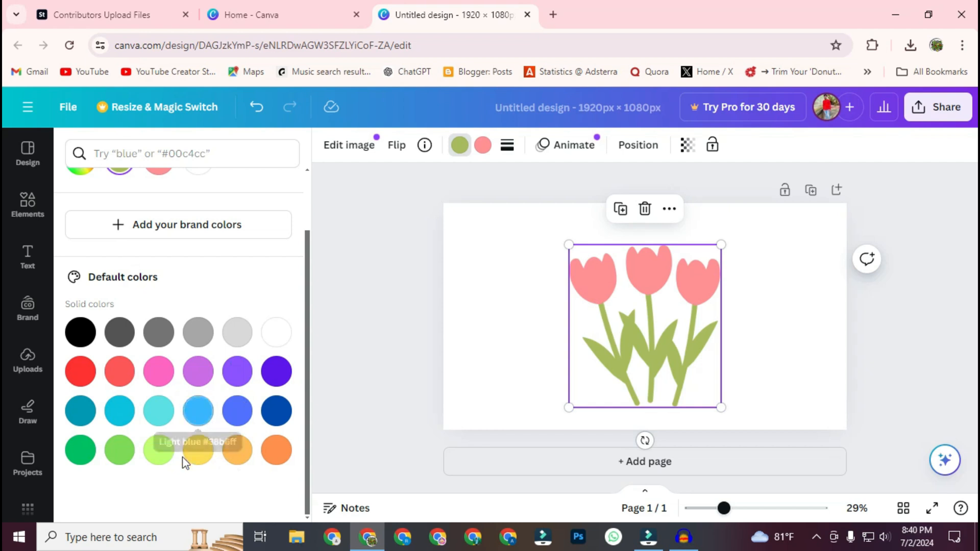
{"action": "left_click", "coordinate": [80, 454]}
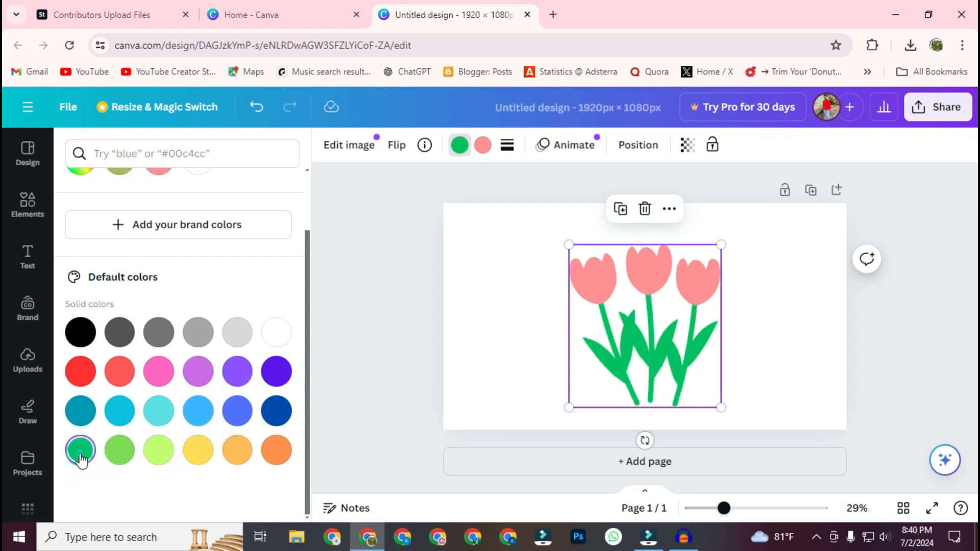
{"action": "left_click", "coordinate": [483, 145]}
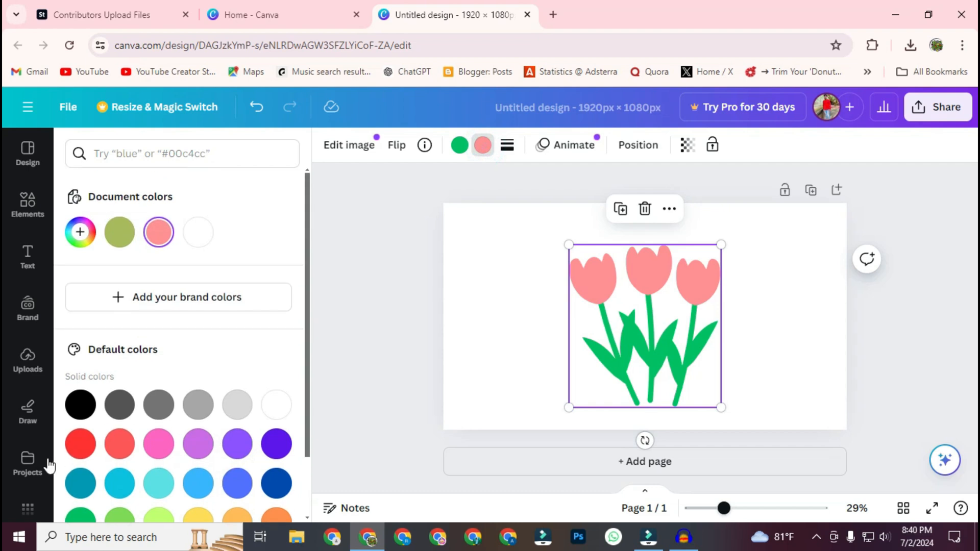
{"action": "left_click", "coordinate": [80, 443]}
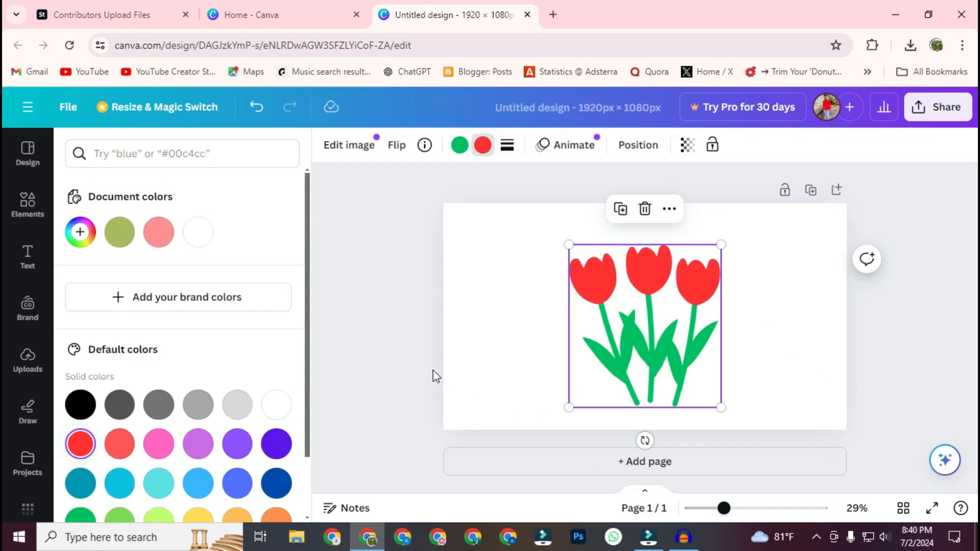
{"action": "left_click", "coordinate": [416, 347]}
{"action": "left_click", "coordinate": [887, 356]}
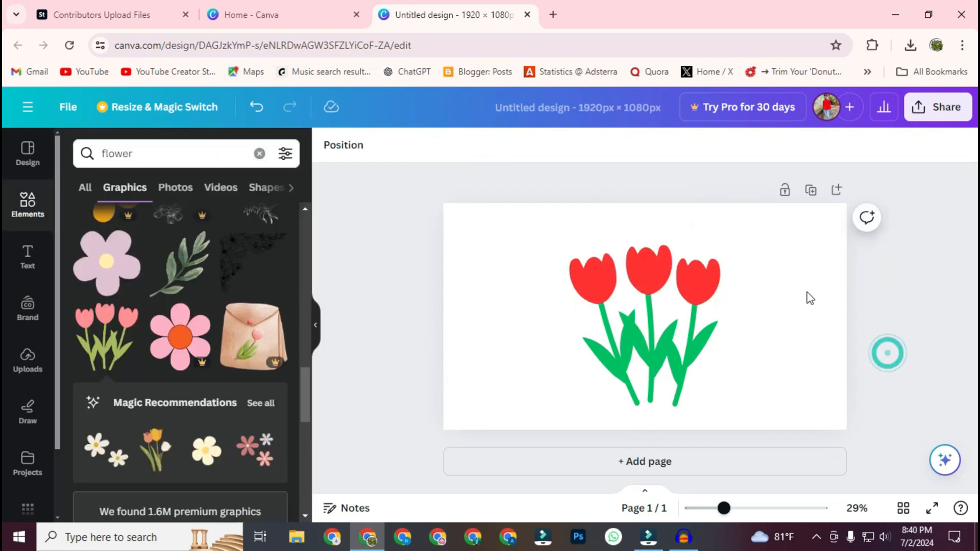
Step: Compare the recolored tulips with the original graphic on a temporary second page, and delete that page
{"action": "left_click", "coordinate": [652, 465]}
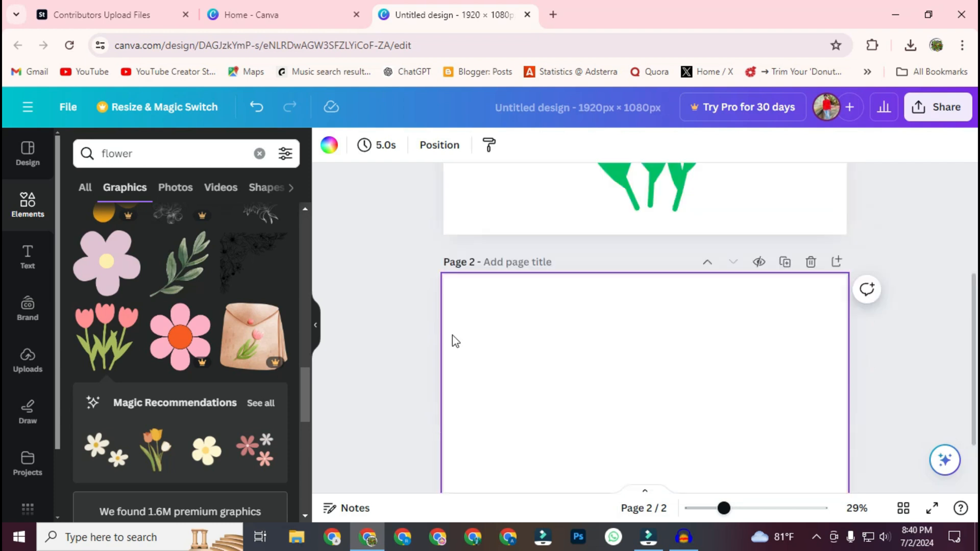
{"action": "scroll", "coordinate": [245, 327], "scroll_direction": "up", "scroll_amount": 15}
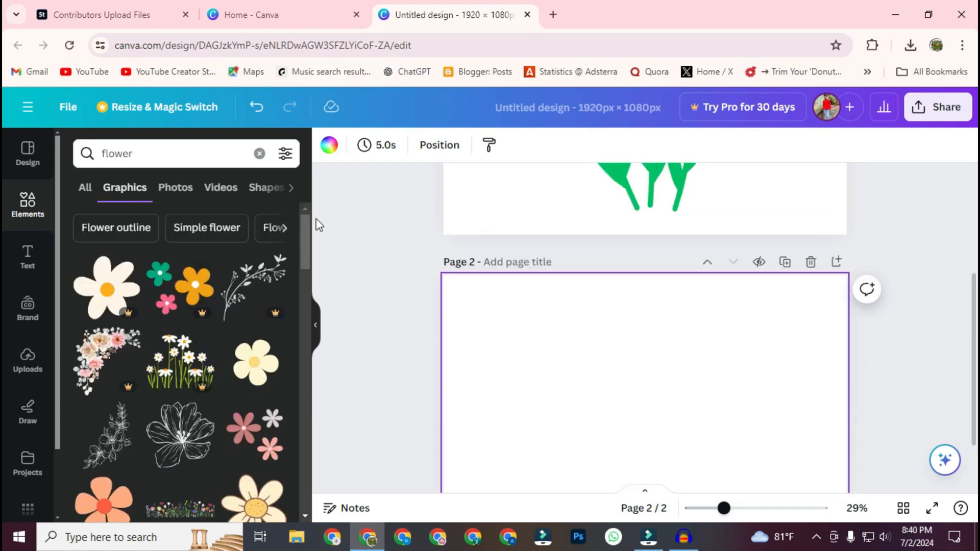
{"action": "left_click", "coordinate": [259, 153]}
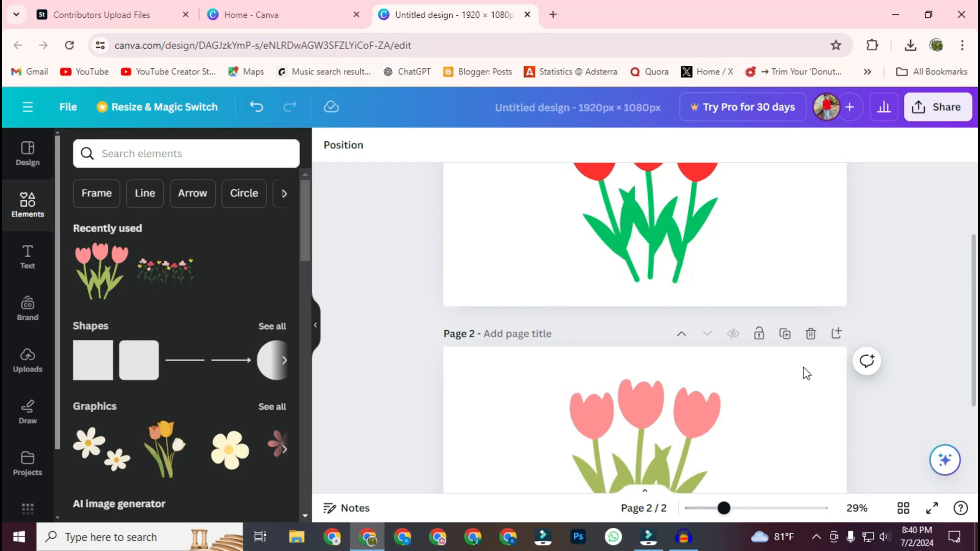
{"action": "scroll", "coordinate": [771, 379], "scroll_direction": "down", "scroll_amount": 1}
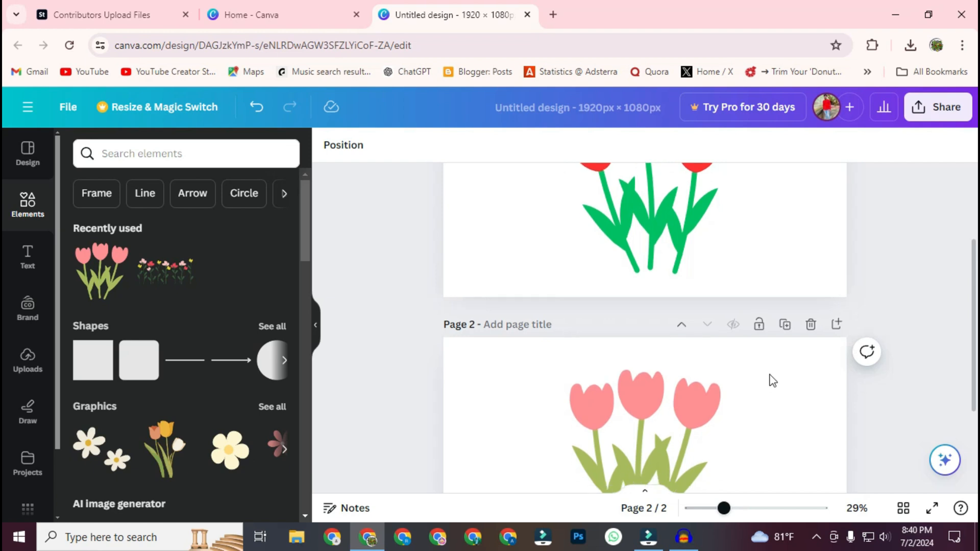
{"action": "scroll", "coordinate": [738, 357], "scroll_direction": "up", "scroll_amount": 3}
{"action": "scroll", "coordinate": [740, 378], "scroll_direction": "down", "scroll_amount": 4}
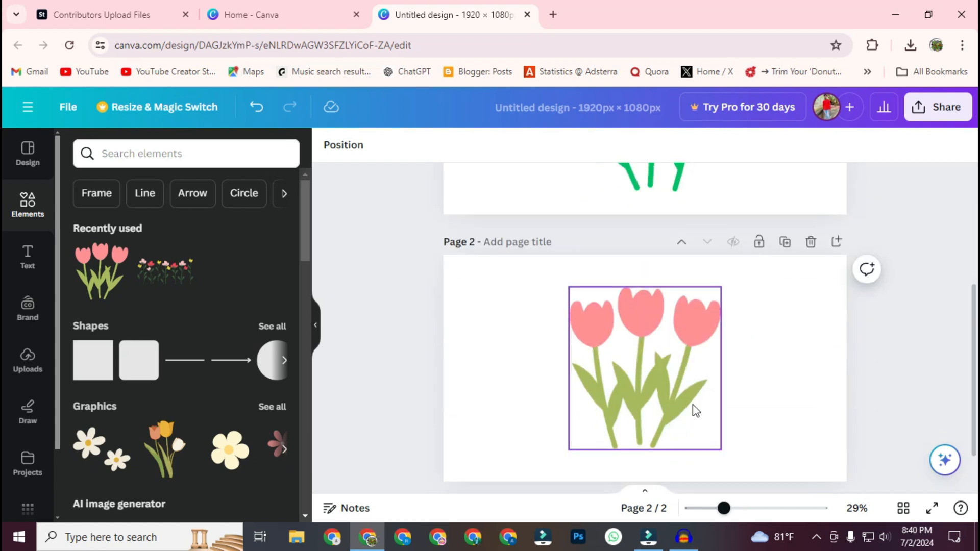
{"action": "scroll", "coordinate": [725, 397], "scroll_direction": "up", "scroll_amount": 2}
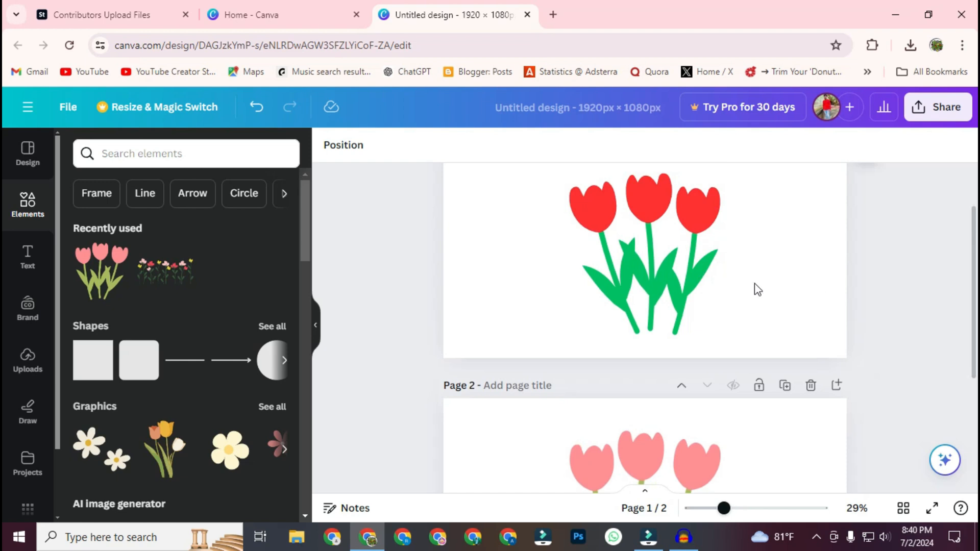
{"action": "scroll", "coordinate": [863, 355], "scroll_direction": "up", "scroll_amount": 1}
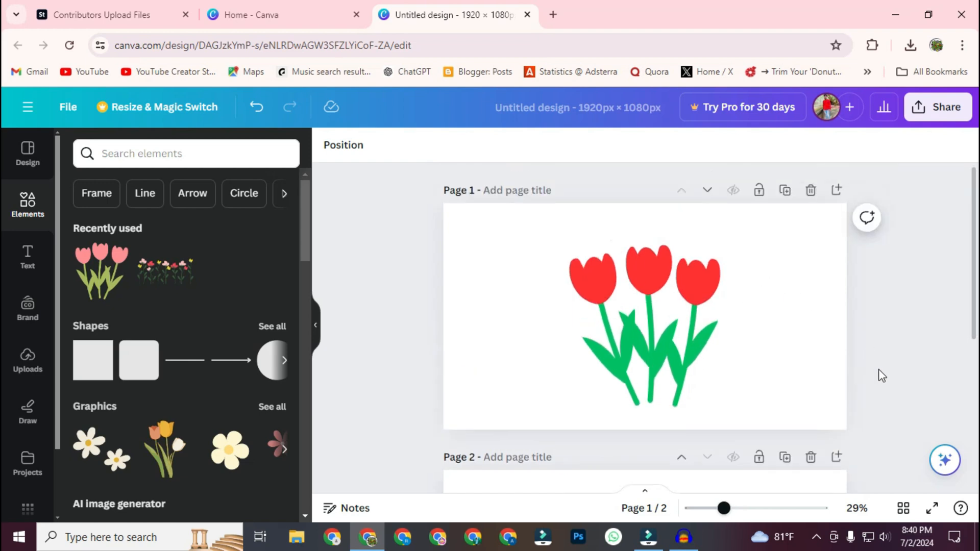
{"action": "scroll", "coordinate": [868, 357], "scroll_direction": "down", "scroll_amount": 3}
{"action": "left_click", "coordinate": [810, 243]}
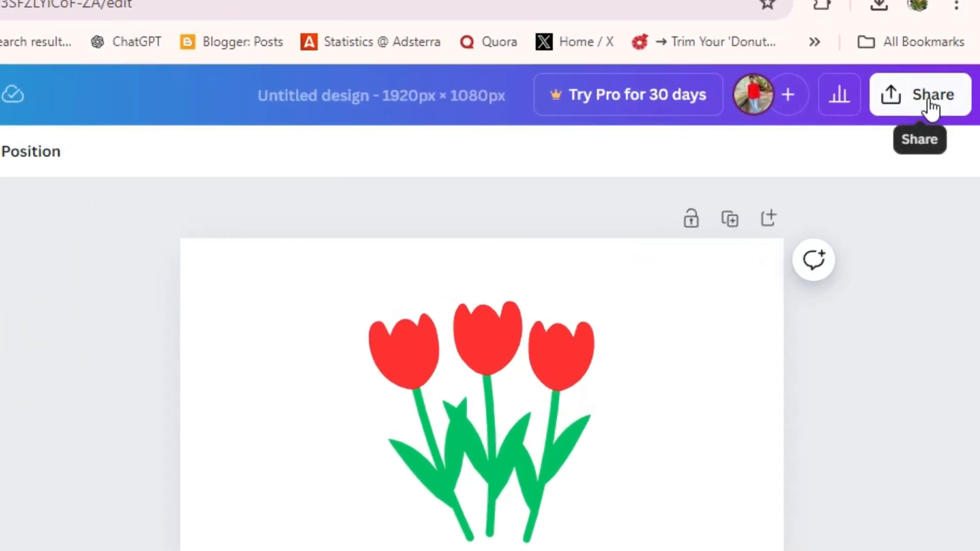
Step: Download the tulip design as a PNG at 1,920 × 1,080 px
{"action": "left_click", "coordinate": [942, 108]}
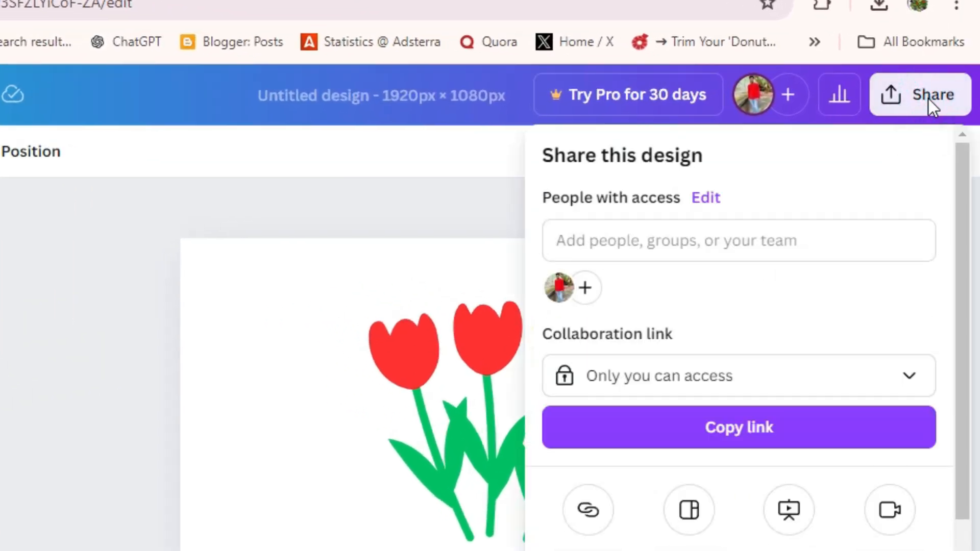
{"action": "scroll", "coordinate": [876, 460], "scroll_direction": "down", "scroll_amount": 3}
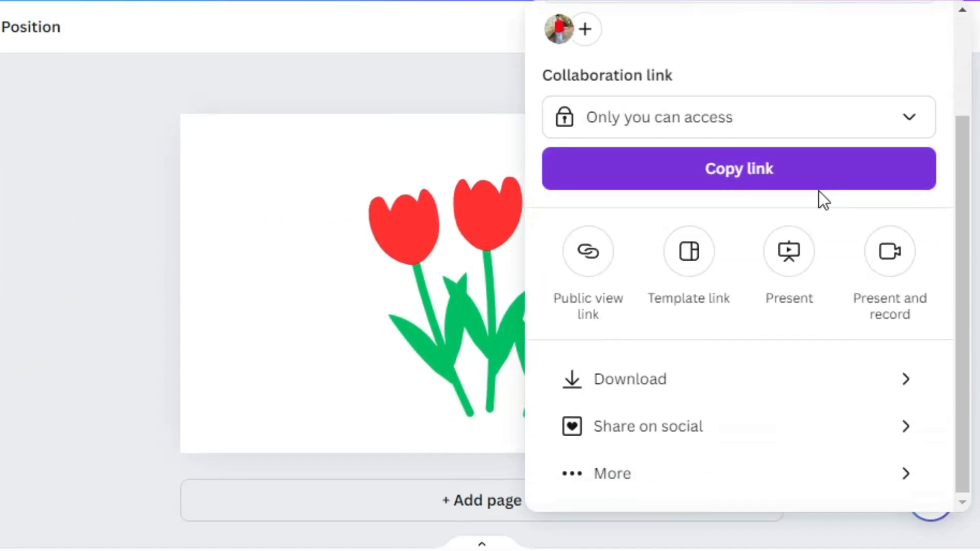
{"action": "left_click", "coordinate": [703, 388]}
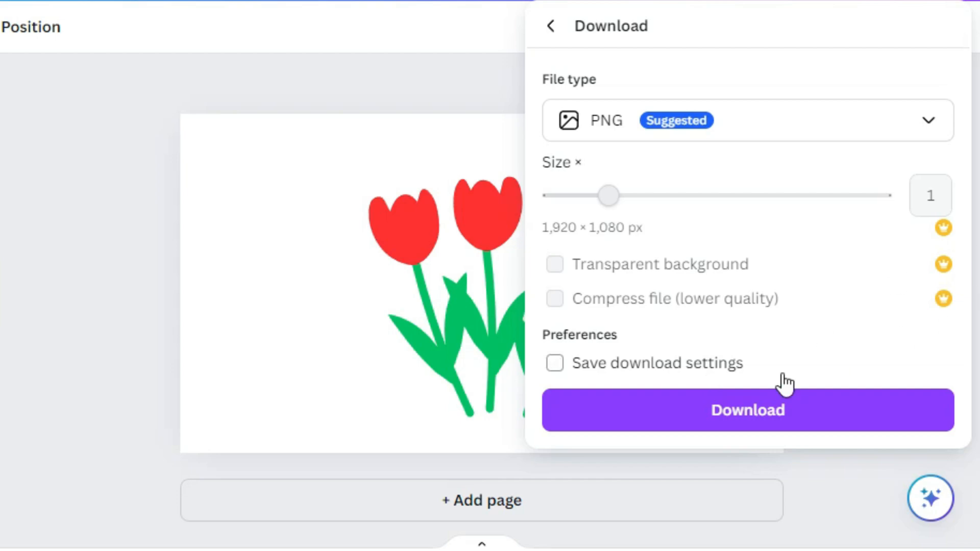
{"action": "left_click", "coordinate": [757, 408]}
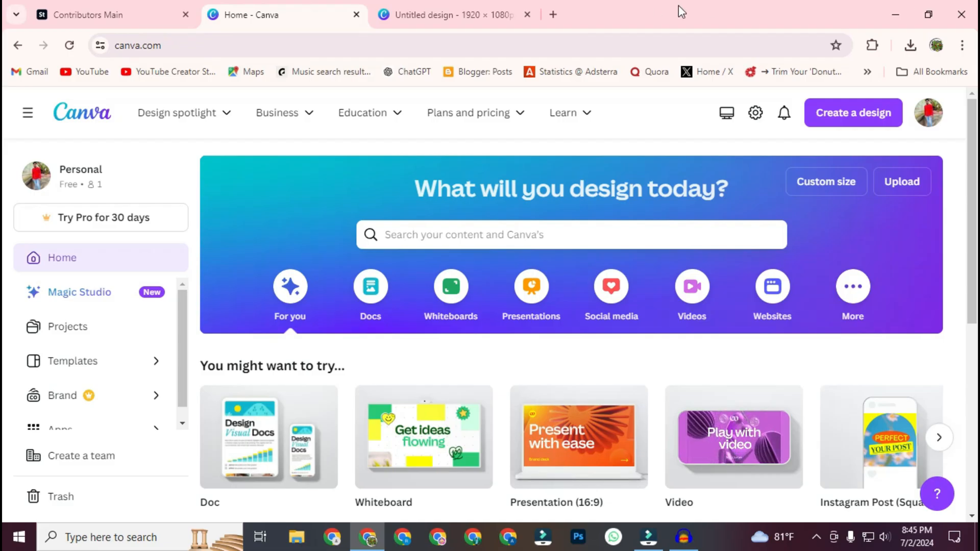
Step: Find Photopea with a web search for "photo pea" and open the downloaded JPG "Untitled design (1)" in it
{"action": "left_click", "coordinate": [554, 15]}
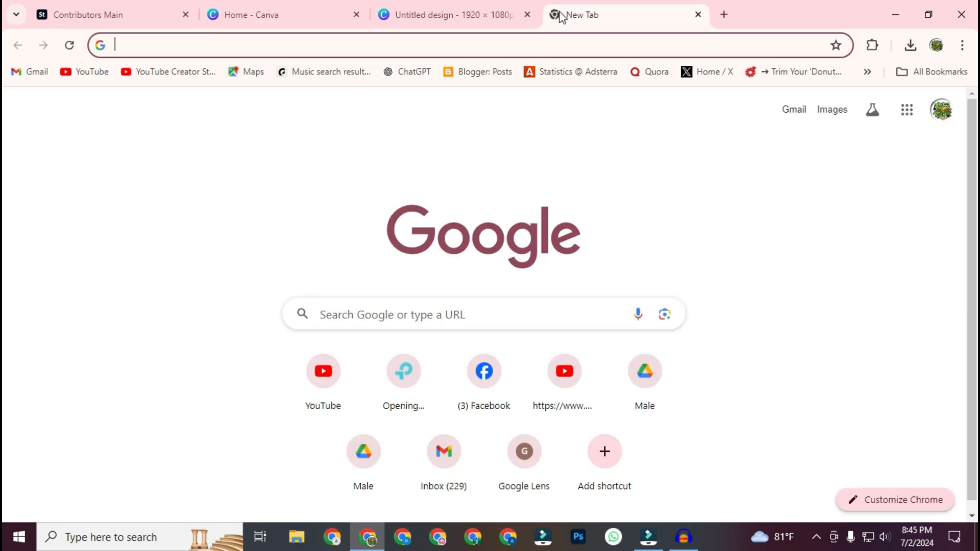
{"action": "type", "text": "photo pea"}
{"action": "key", "text": "Return"}
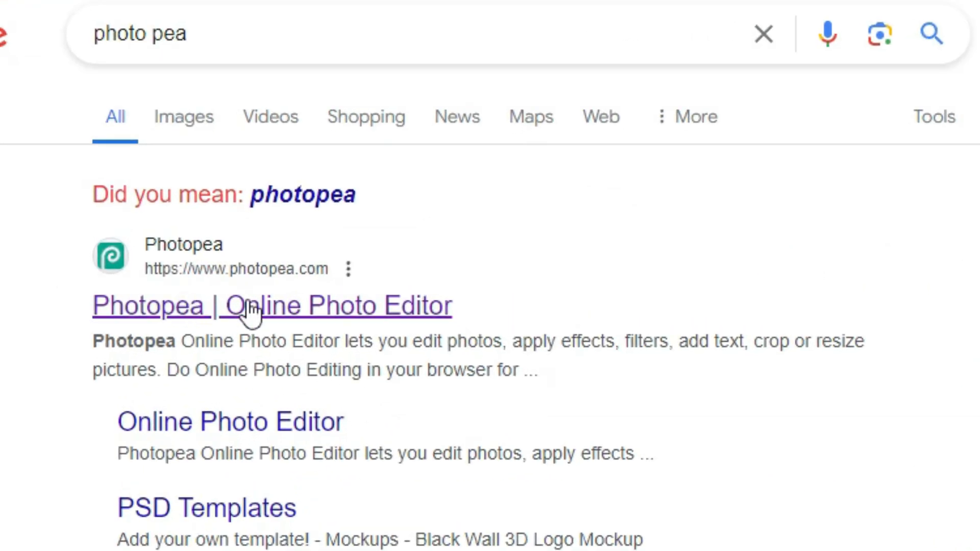
{"action": "left_click", "coordinate": [292, 305]}
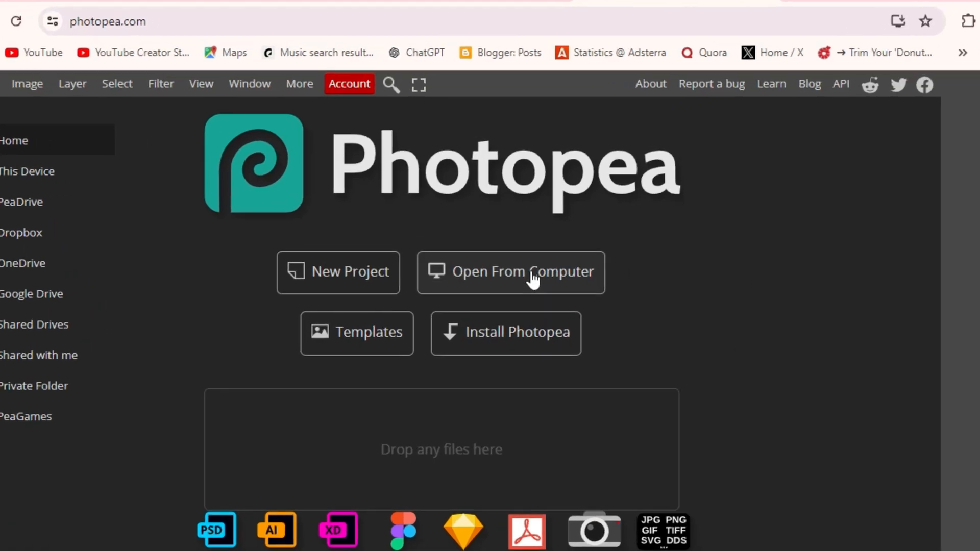
{"action": "left_click", "coordinate": [500, 264]}
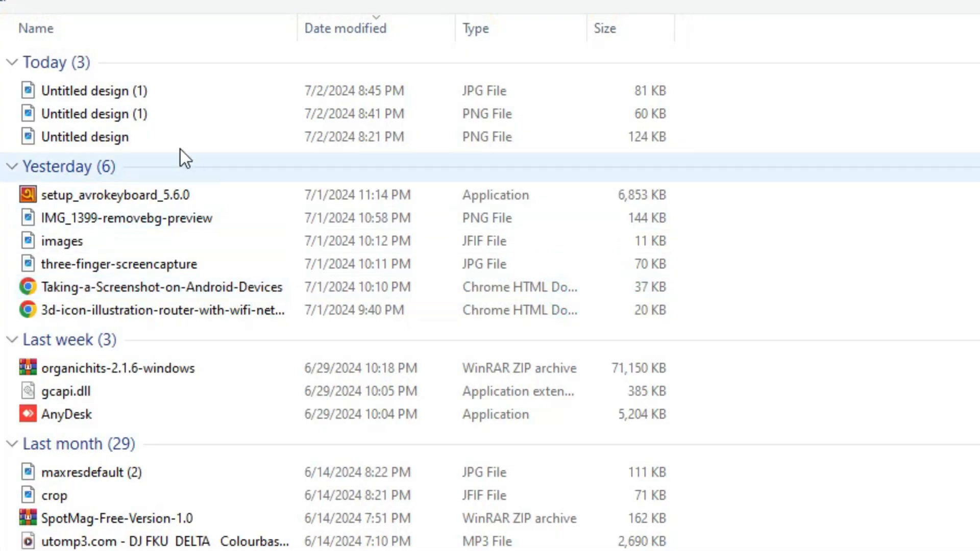
{"action": "double_click", "coordinate": [131, 92]}
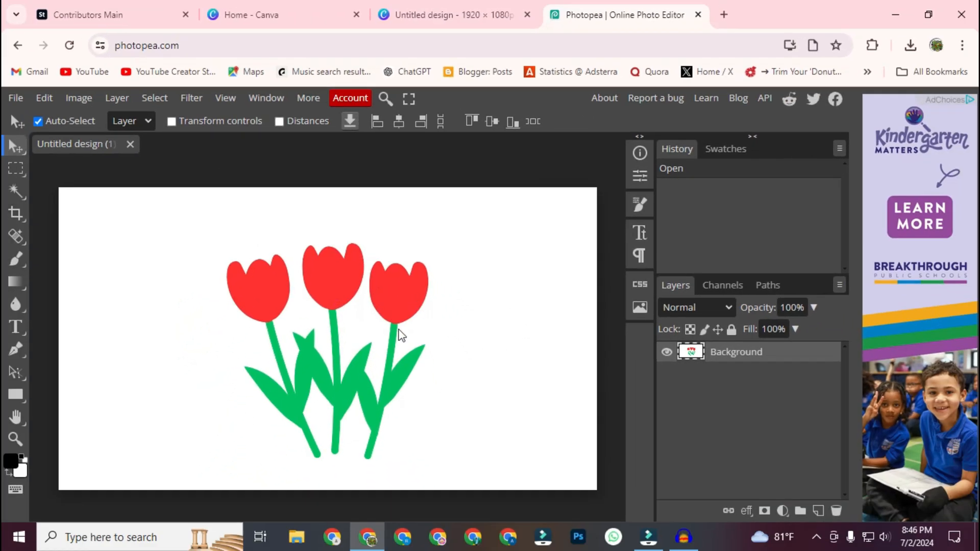
Step: Resize the tulip image to 3000 × 1688 pixels at 150 DPI with bilinear resampling, and inspect its edges up close
{"action": "left_click", "coordinate": [45, 98]}
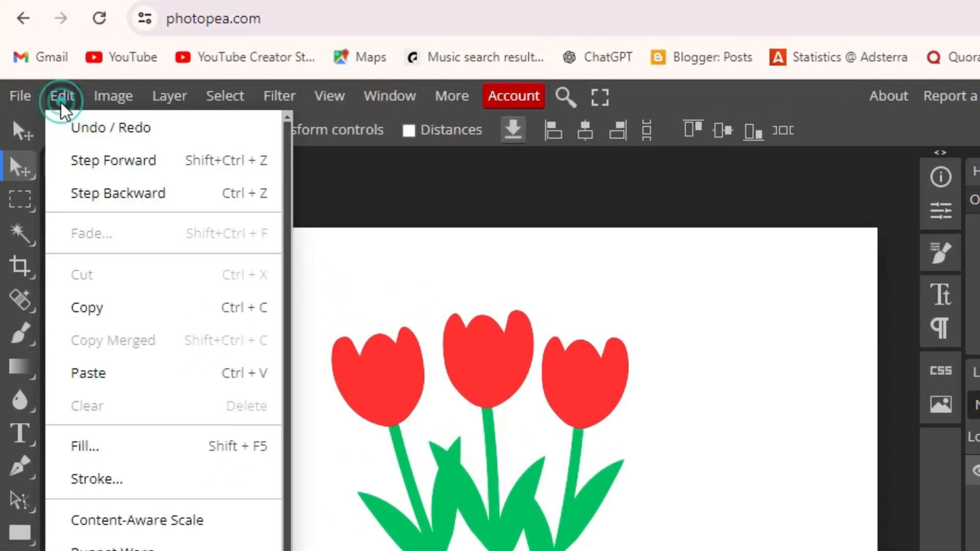
{"action": "mouse_move", "coordinate": [116, 105]}
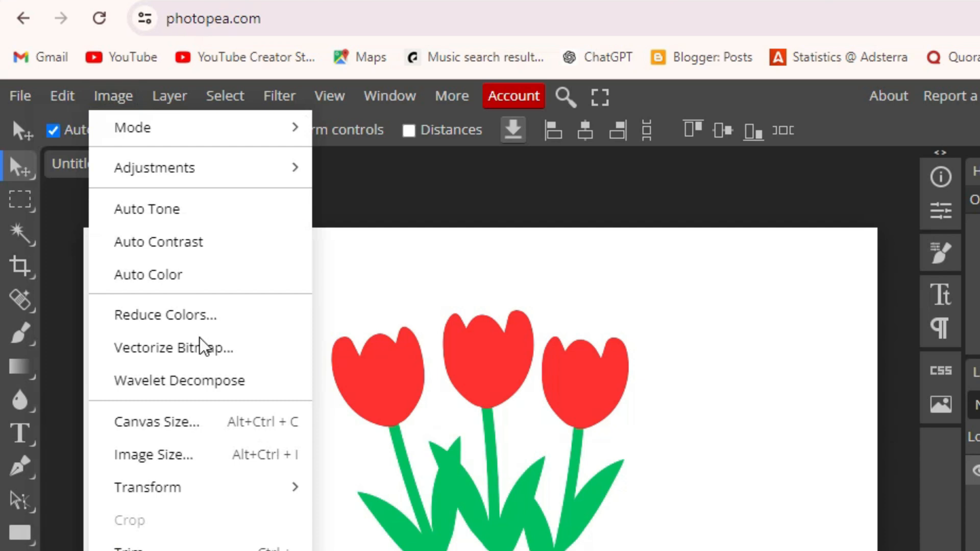
{"action": "left_click", "coordinate": [200, 455]}
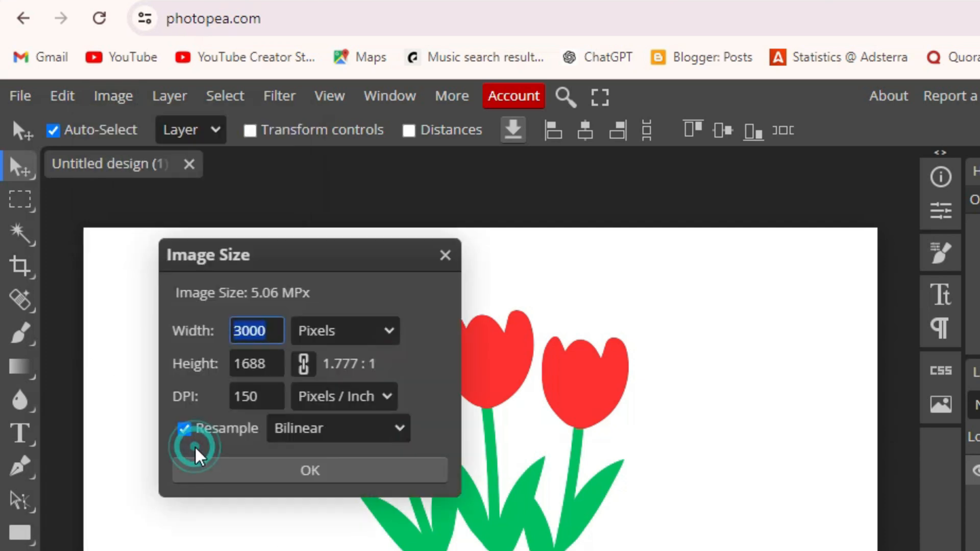
{"action": "left_click", "coordinate": [256, 397]}
{"action": "key", "text": "BackSpace"}
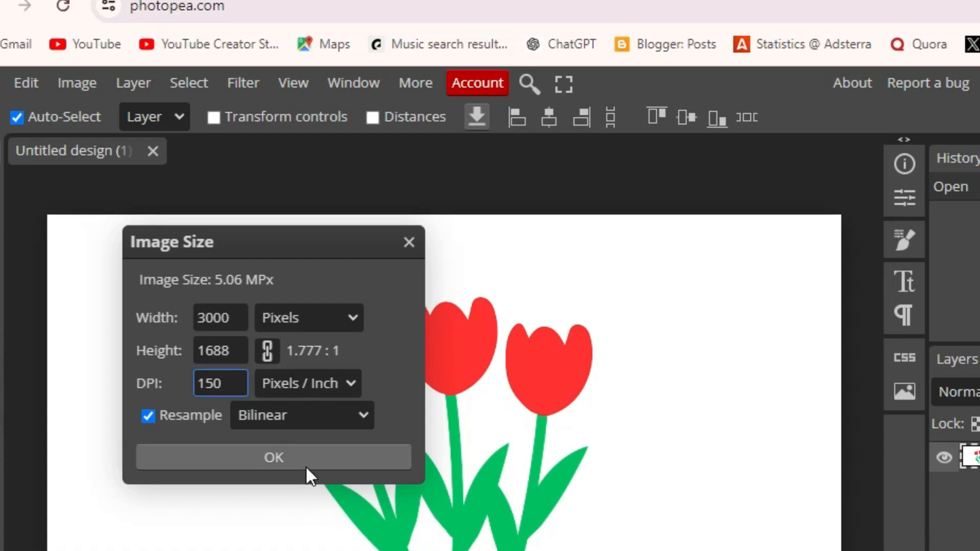
{"action": "left_click", "coordinate": [338, 472]}
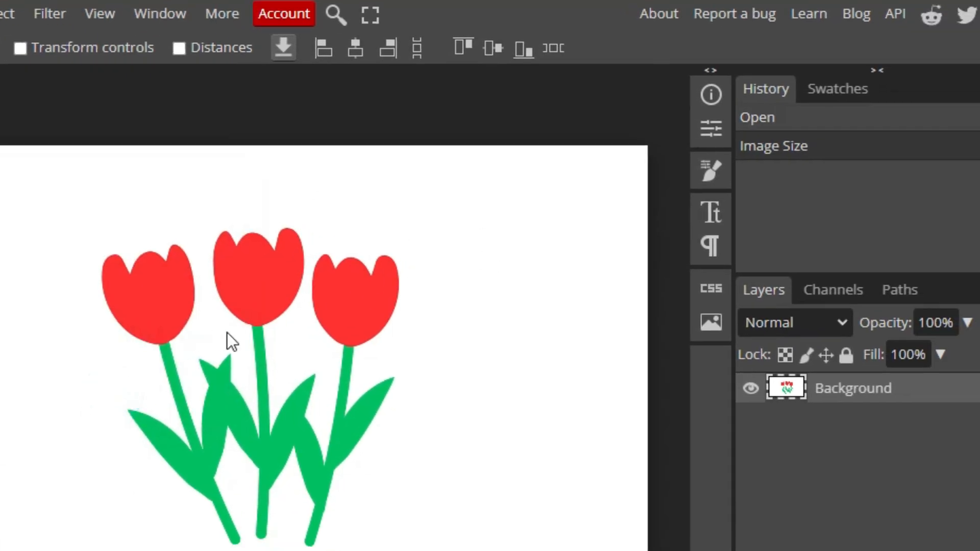
{"action": "scroll", "coordinate": [242, 365], "scroll_direction": "up", "scroll_amount": 6}
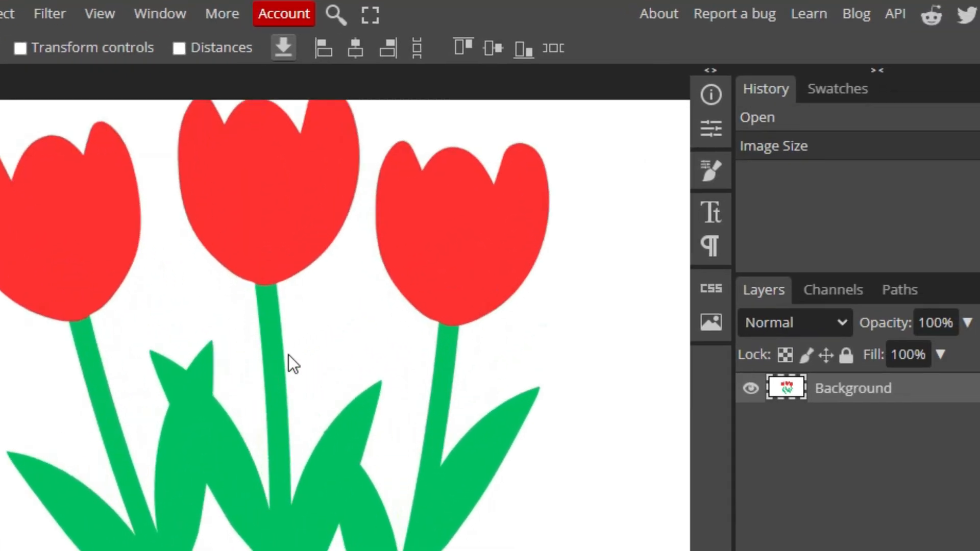
{"action": "scroll", "coordinate": [289, 356], "scroll_direction": "down", "scroll_amount": 6}
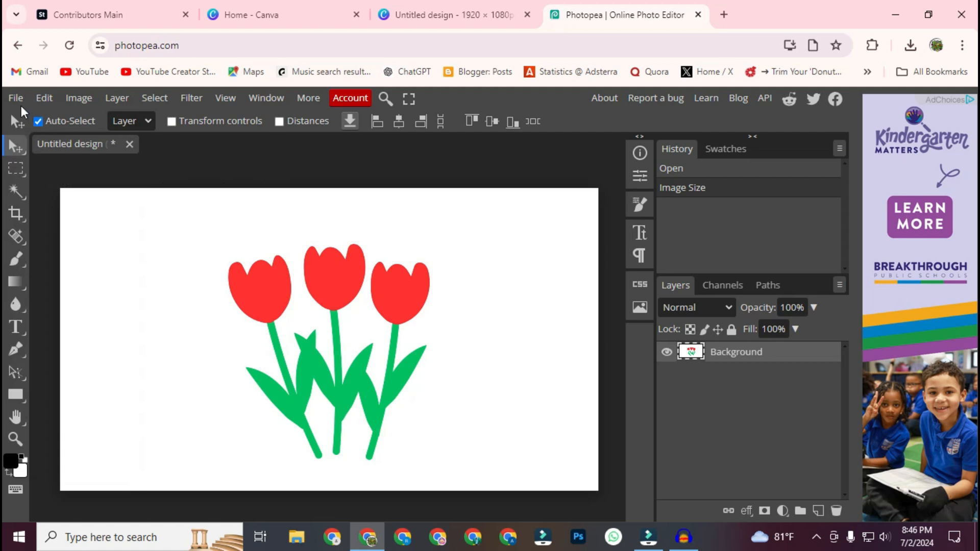
Step: Export the resized tulip image as a JPG
{"action": "left_click", "coordinate": [15, 98]}
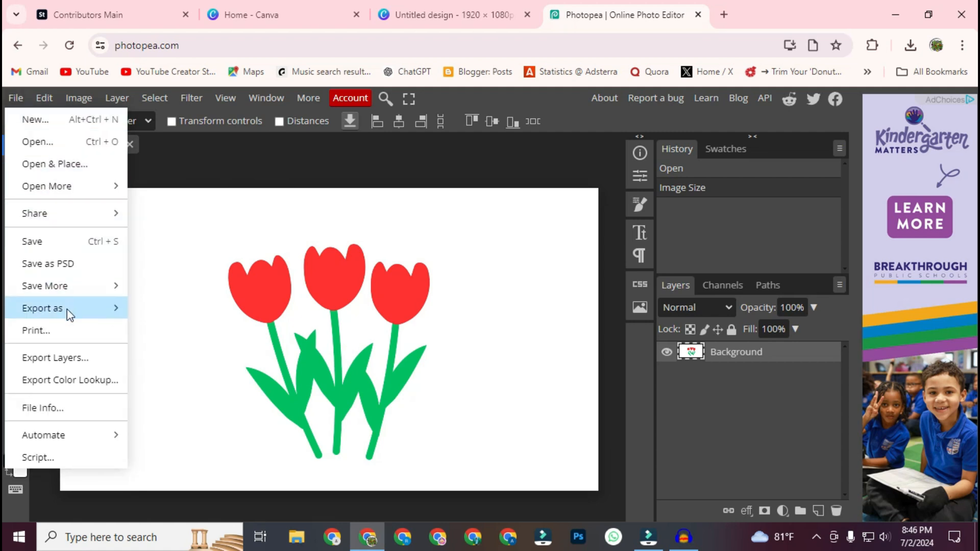
{"action": "mouse_move", "coordinate": [68, 311]}
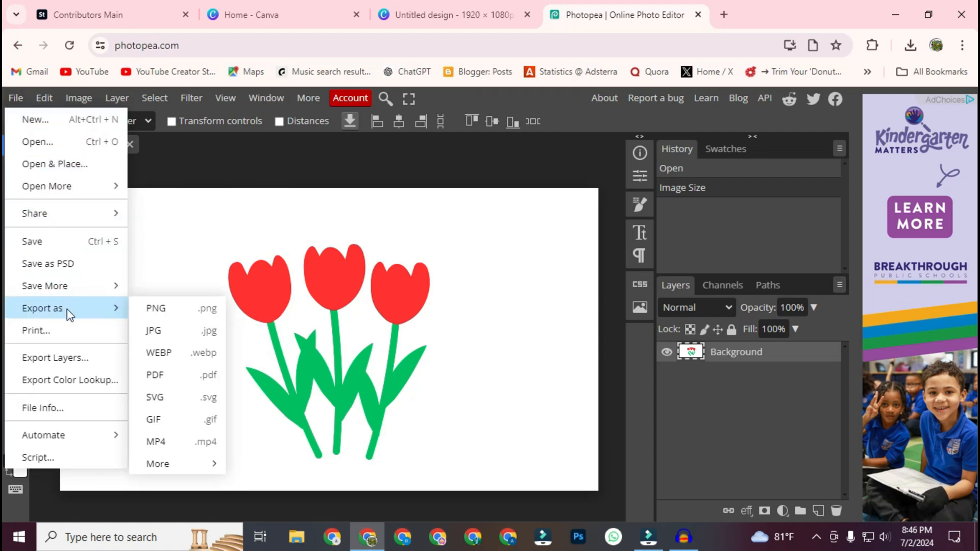
{"action": "left_click", "coordinate": [182, 330]}
{"action": "mouse_move", "coordinate": [621, 235]}
{"action": "left_mouse_down"}
{"action": "mouse_move", "coordinate": [582, 235]}
{"action": "mouse_move", "coordinate": [627, 236]}
{"action": "left_mouse_up"}
{"action": "left_click", "coordinate": [554, 291]}
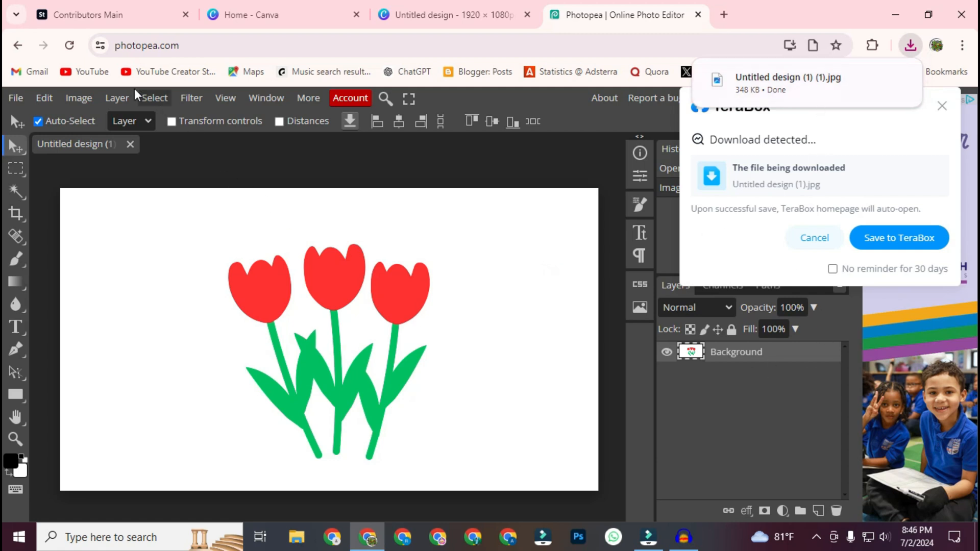
Step: Switch to the Adobe Stock contributor site and upload the exported JPG "Untitled design (1) (1)"
{"action": "left_click", "coordinate": [96, 14]}
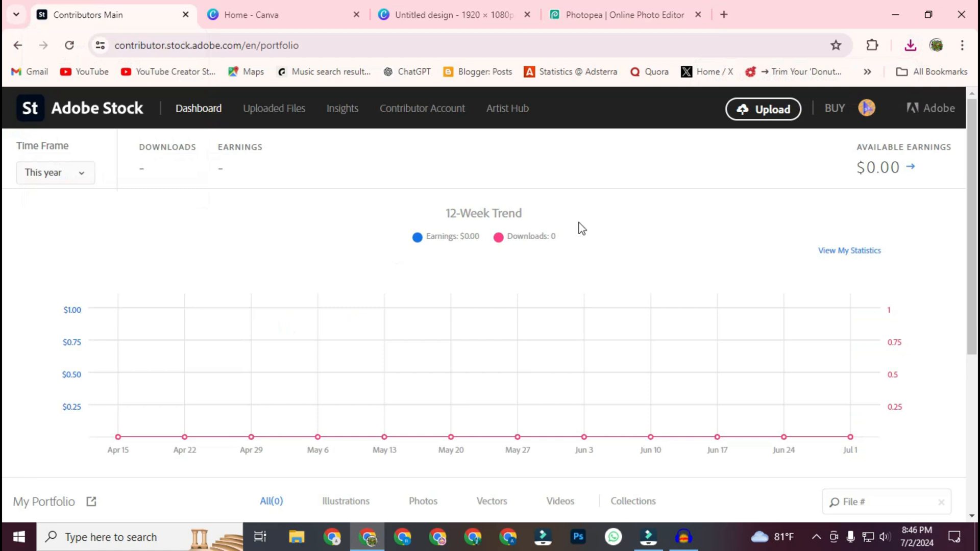
{"action": "left_click", "coordinate": [760, 113]}
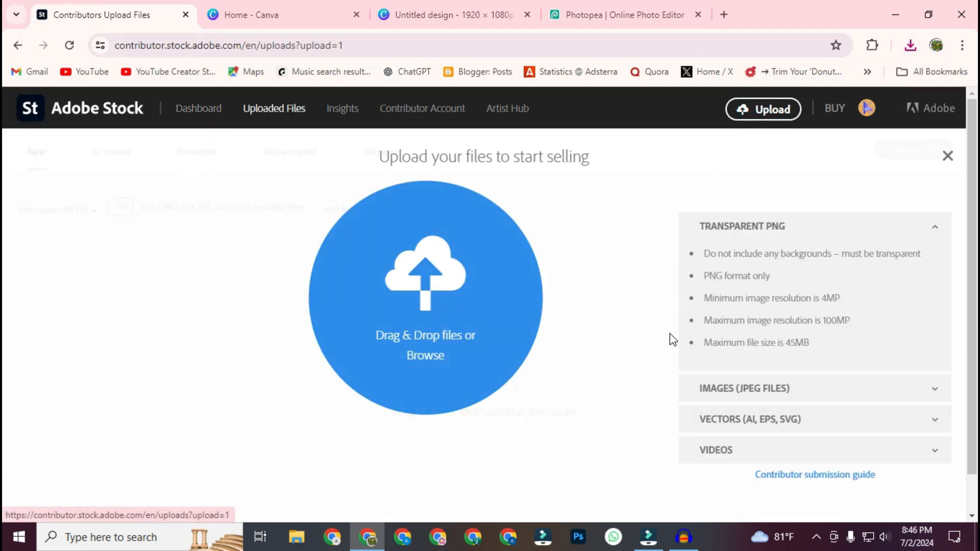
{"action": "left_click", "coordinate": [423, 356]}
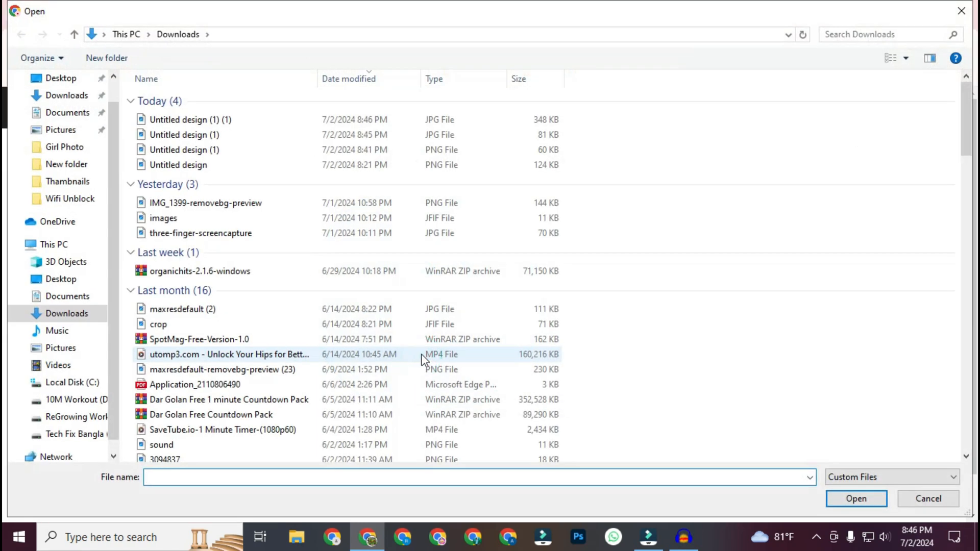
{"action": "double_click", "coordinate": [220, 120]}
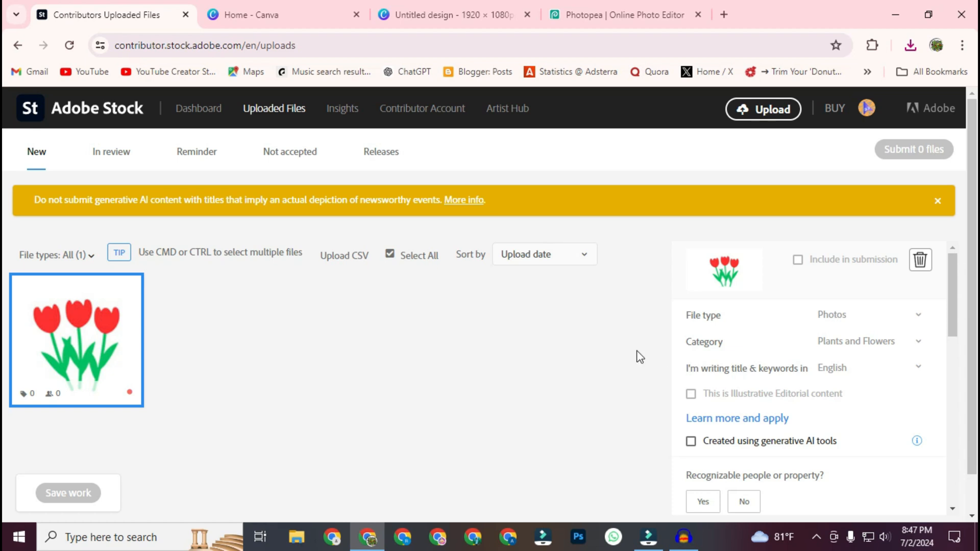
Step: Set the uploaded tulip image's file type to Illustrations and keep its category as Plants and Flowers
{"action": "scroll", "coordinate": [598, 357], "scroll_direction": "down", "scroll_amount": 1}
{"action": "scroll", "coordinate": [548, 357], "scroll_direction": "up", "scroll_amount": 1}
{"action": "left_click", "coordinate": [843, 316]}
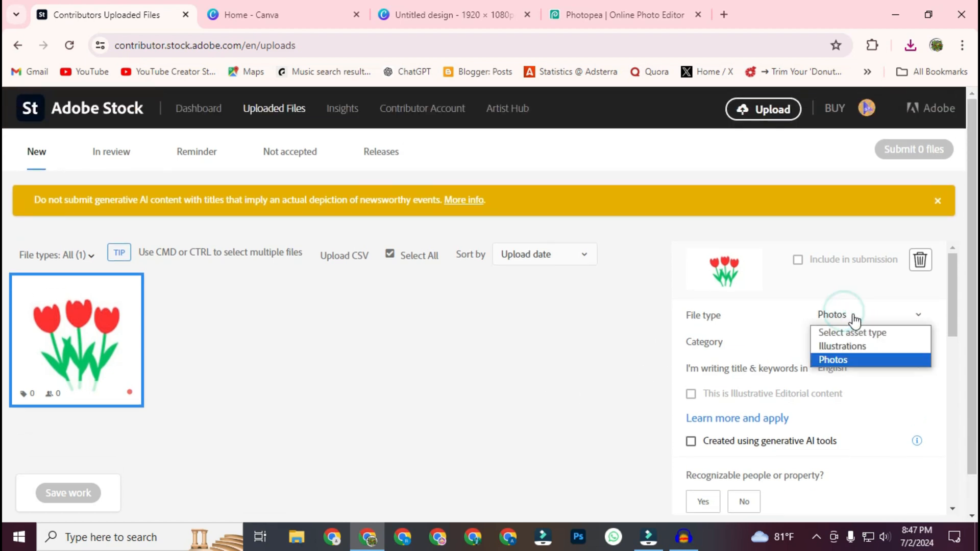
{"action": "left_click", "coordinate": [853, 313]}
{"action": "left_click", "coordinate": [863, 315]}
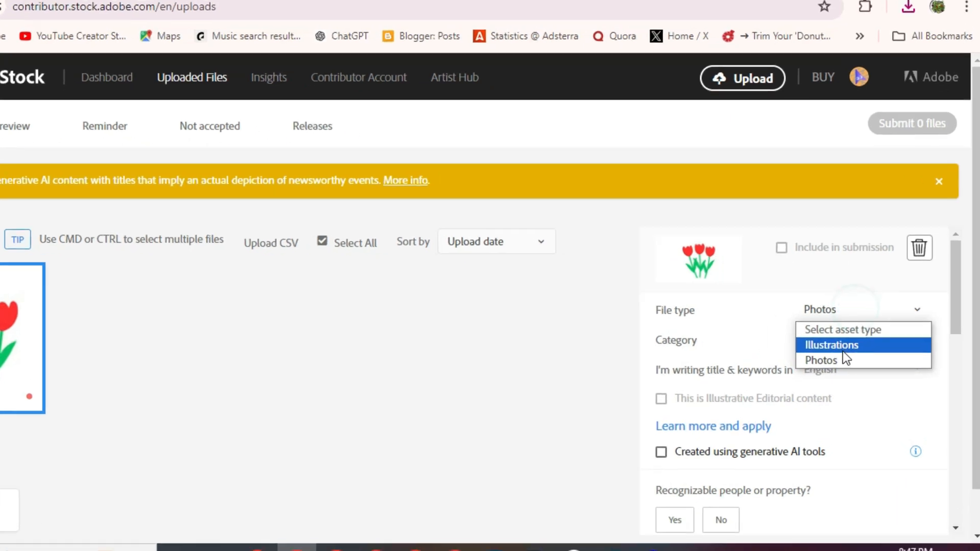
{"action": "left_click", "coordinate": [817, 339]}
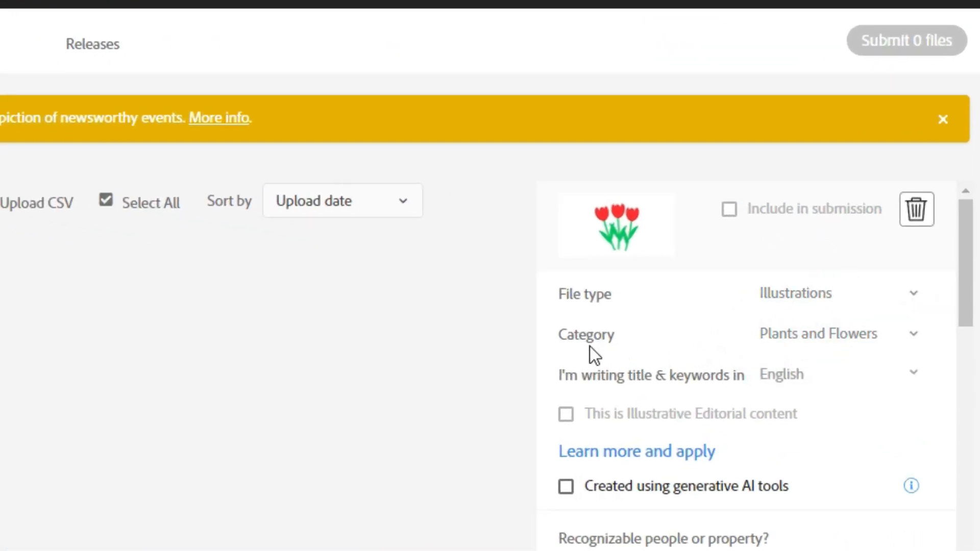
{"action": "left_click", "coordinate": [847, 346]}
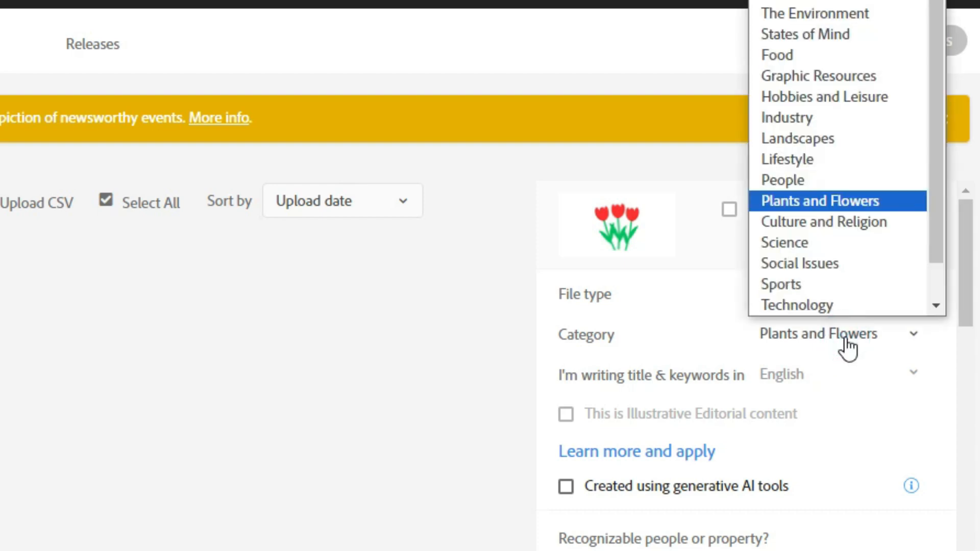
{"action": "left_click", "coordinate": [847, 348]}
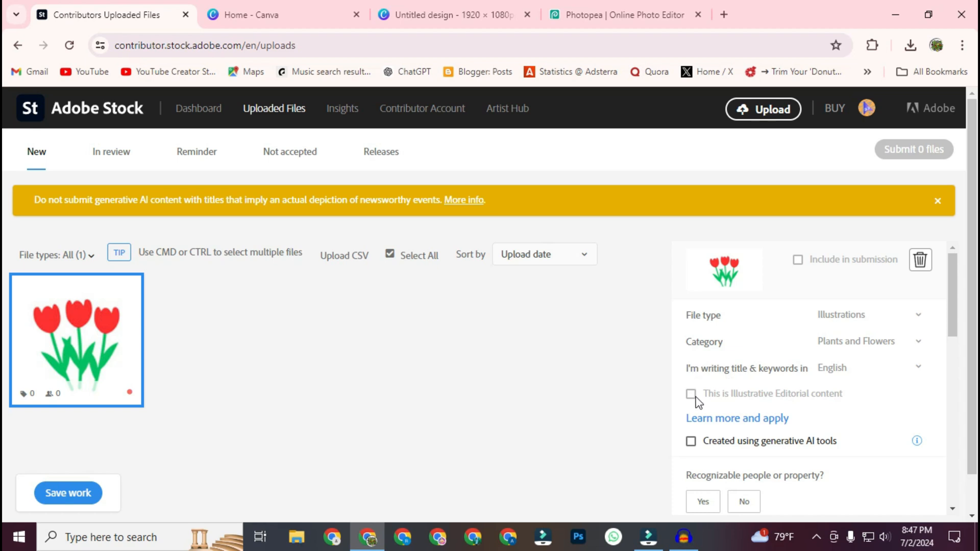
Step: Give the uploaded illustration the title "Beautiful Flower"
{"action": "scroll", "coordinate": [800, 403], "scroll_direction": "down", "scroll_amount": 2}
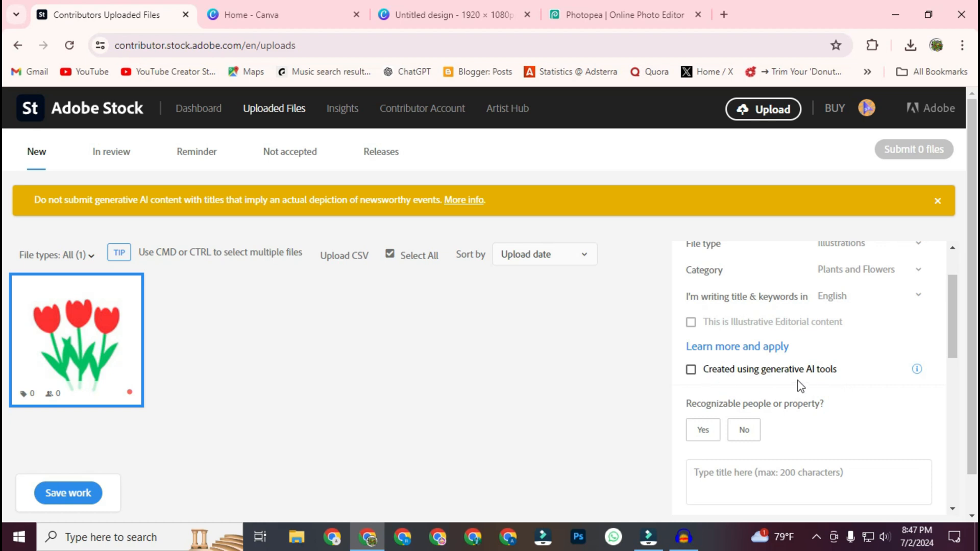
{"action": "scroll", "coordinate": [801, 385], "scroll_direction": "down", "scroll_amount": 2}
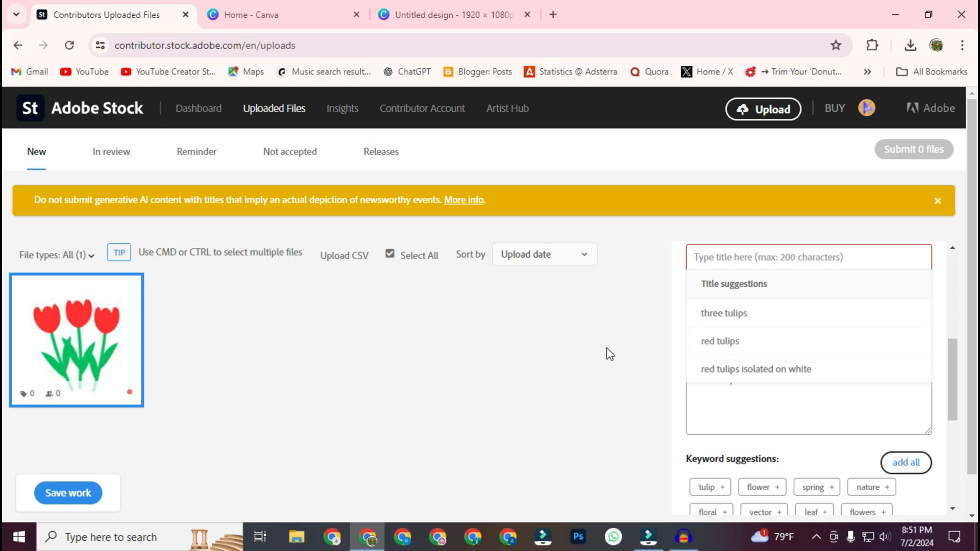
{"action": "type", "text": "Beautiful Flower"}
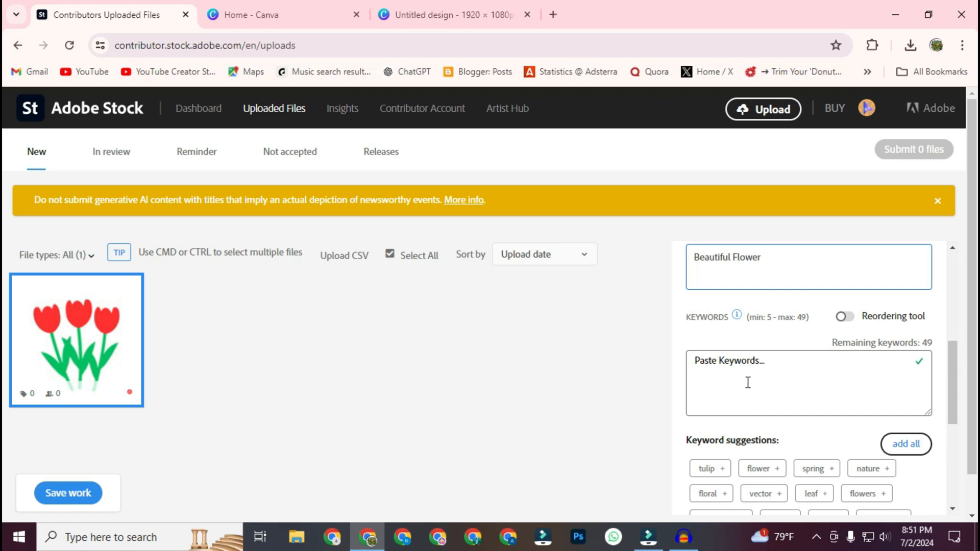
Step: Search the web for "imstocke" in a new tab and open ImStocker's microstock keyword tool
{"action": "left_click", "coordinate": [553, 14]}
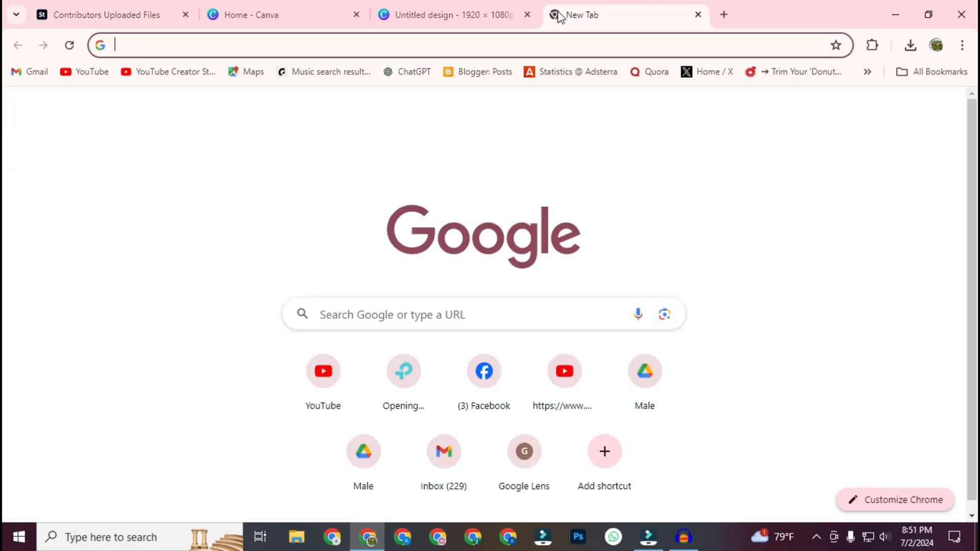
{"action": "type", "text": "imsto"}
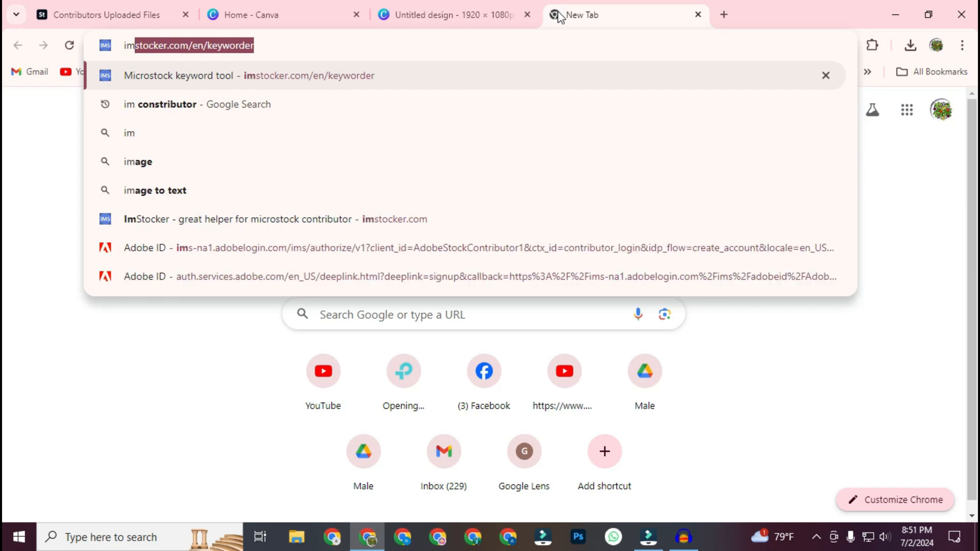
{"action": "type", "text": "cke"}
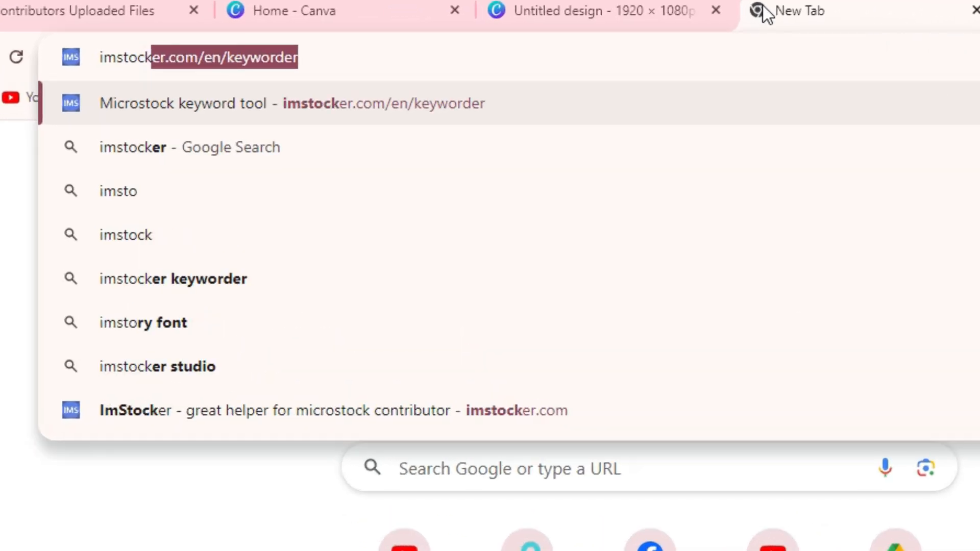
{"action": "key", "text": "Return"}
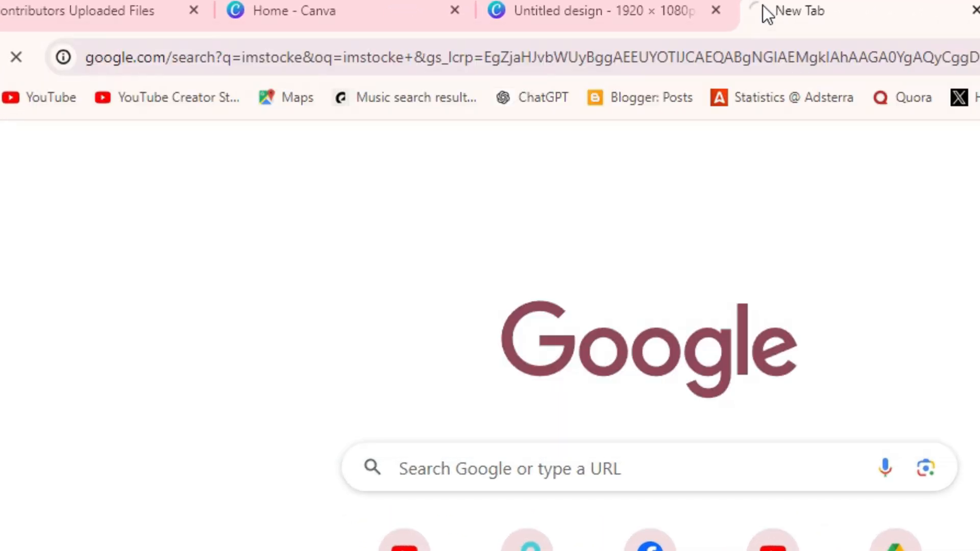
{"action": "left_click", "coordinate": [317, 443]}
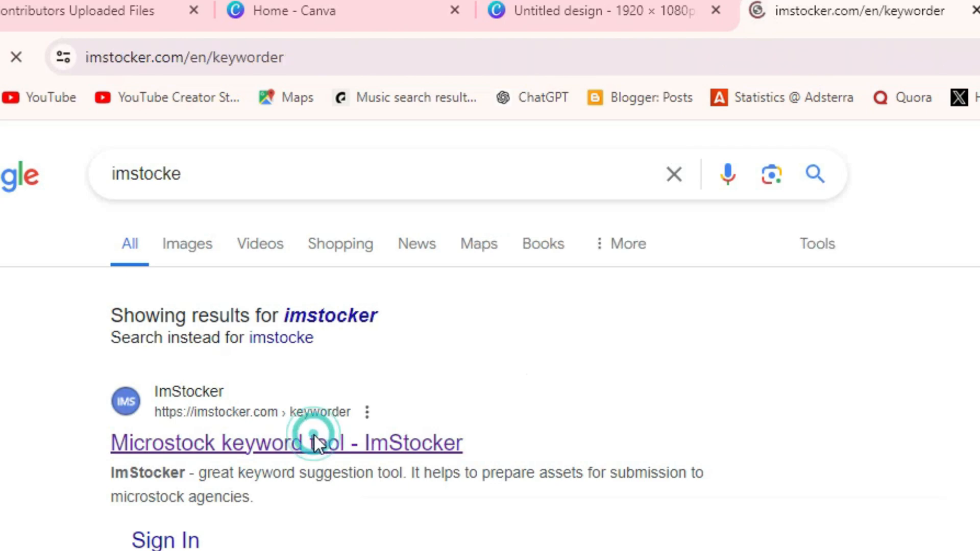
Step: Look over the ImStocker home page, return to the Keyworder, and search it for works matching "beautiful flower"
{"action": "scroll", "coordinate": [902, 200], "scroll_direction": "down", "scroll_amount": 5}
{"action": "scroll", "coordinate": [897, 282], "scroll_direction": "up", "scroll_amount": 5}
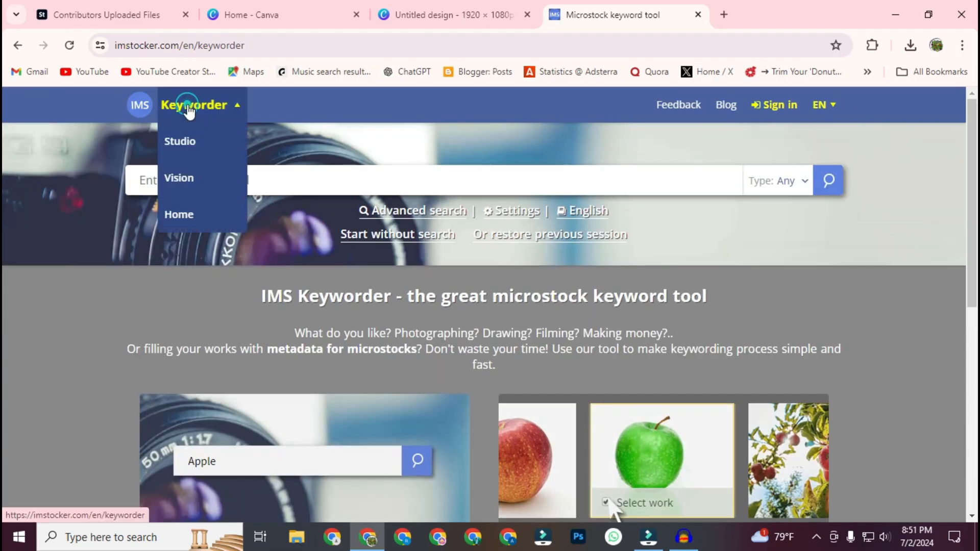
{"action": "left_click", "coordinate": [144, 106]}
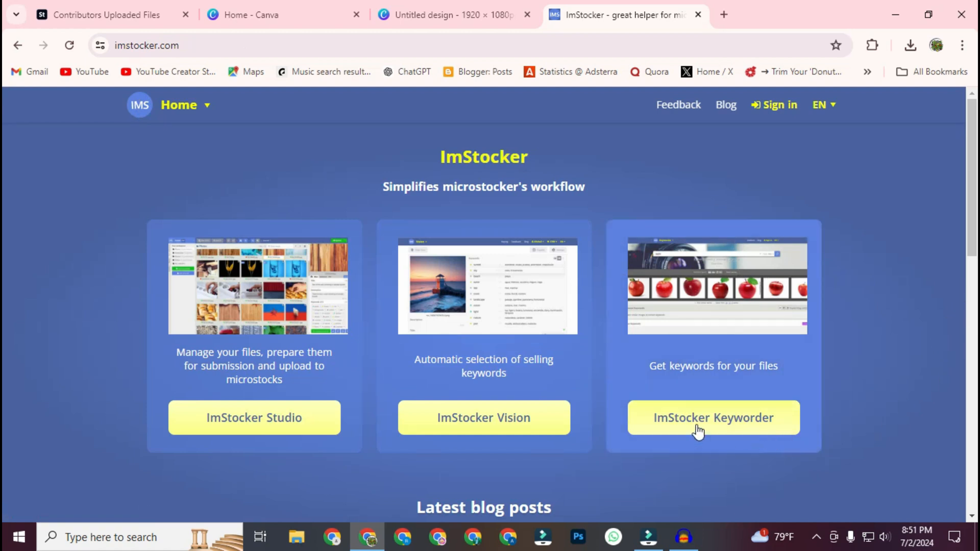
{"action": "left_click", "coordinate": [756, 420]}
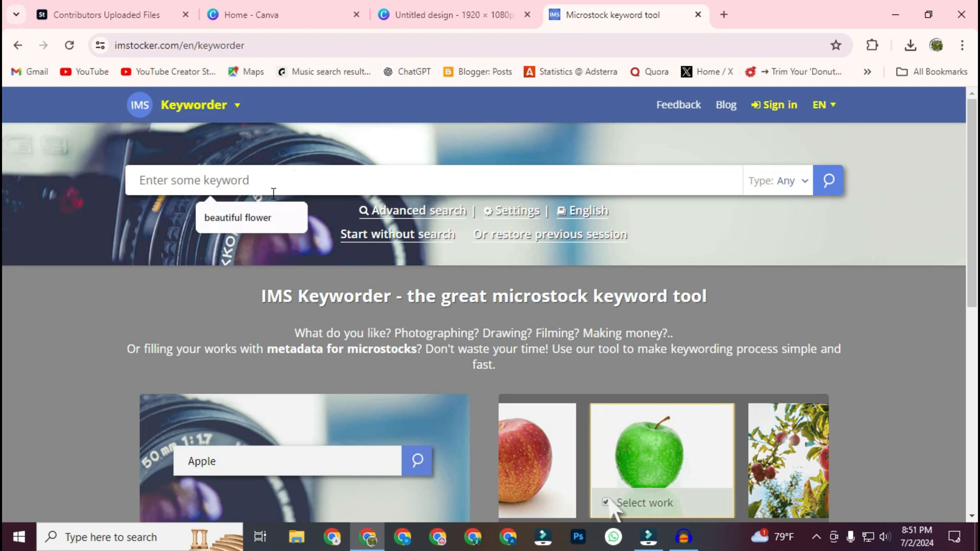
{"action": "left_click", "coordinate": [238, 217]}
{"action": "left_click", "coordinate": [828, 183]}
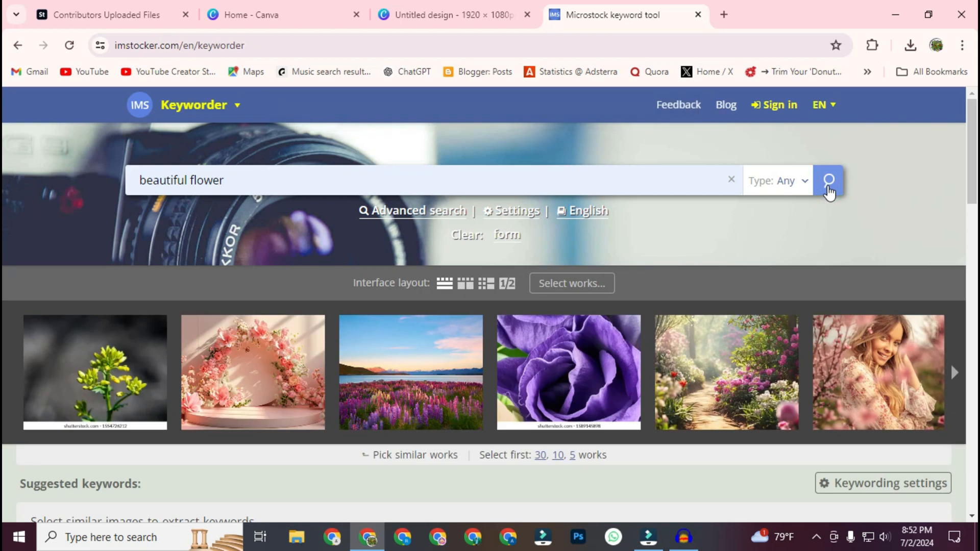
Step: Select the first work in the results, the small yellow-green blossom on a dark background, to extract suggested keywords
{"action": "scroll", "coordinate": [862, 279], "scroll_direction": "down", "scroll_amount": 1}
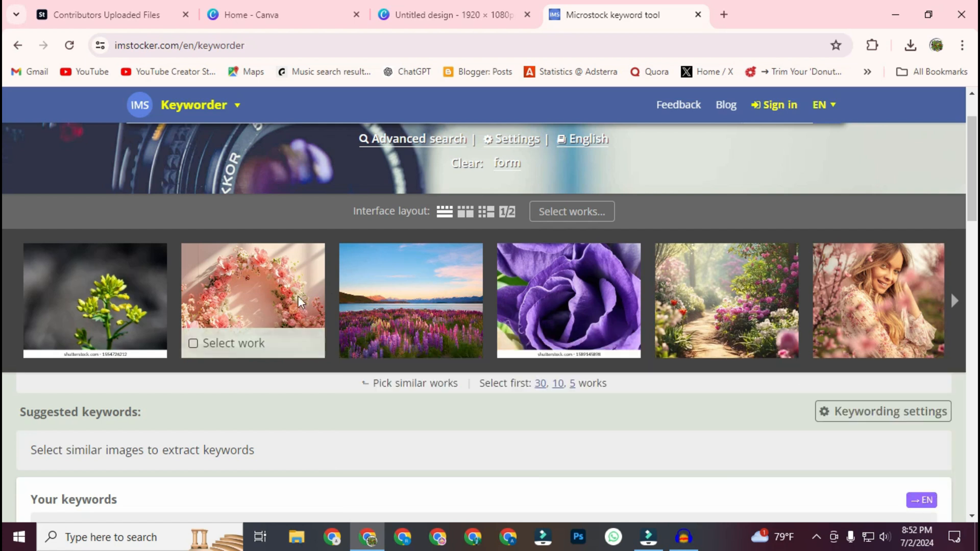
{"action": "left_click", "coordinate": [99, 271]}
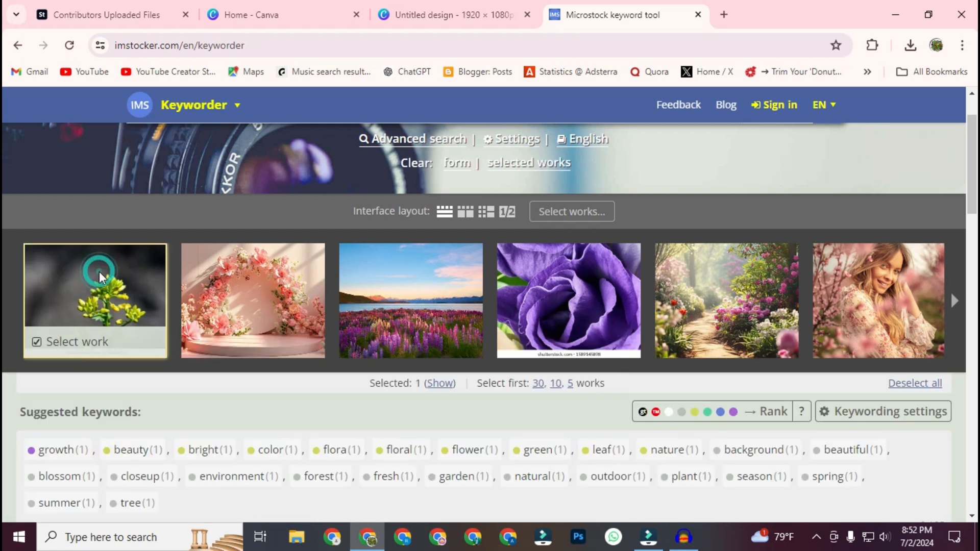
{"action": "scroll", "coordinate": [577, 182], "scroll_direction": "down", "scroll_amount": 2}
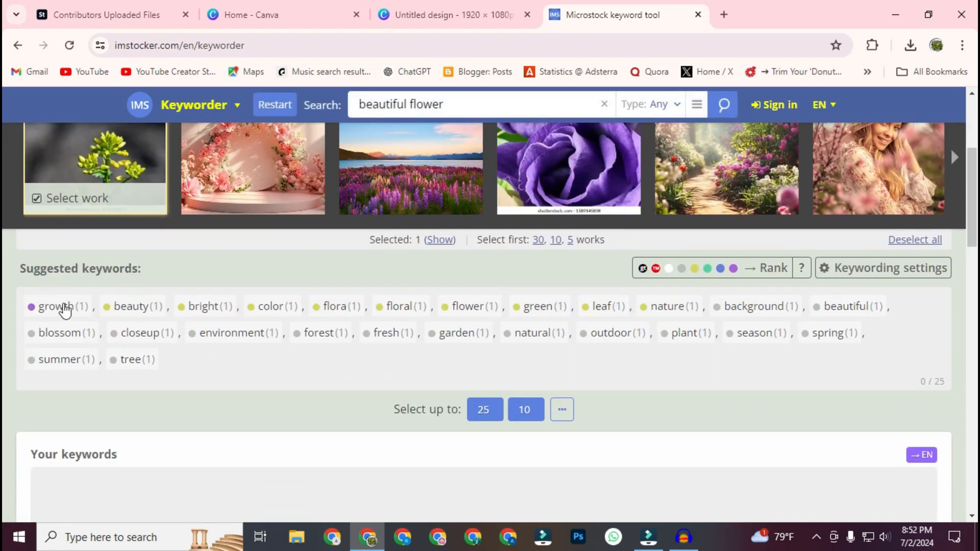
Step: Choose the suggested keywords growth, beauty, bright, color, flora, flower, green, beautiful, environment and plant
{"action": "left_click", "coordinate": [57, 309]}
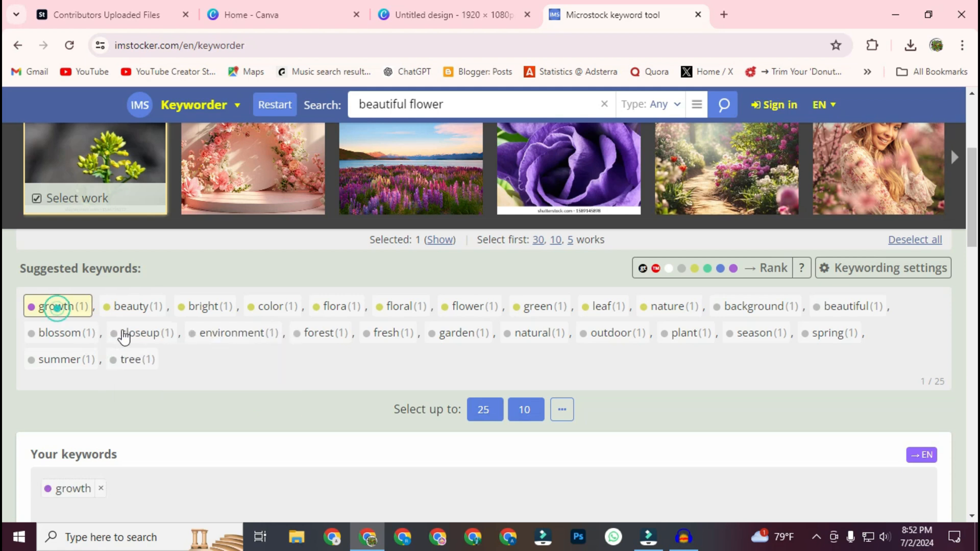
{"action": "left_click", "coordinate": [152, 308]}
{"action": "left_click", "coordinate": [204, 308]}
{"action": "left_click", "coordinate": [270, 308]}
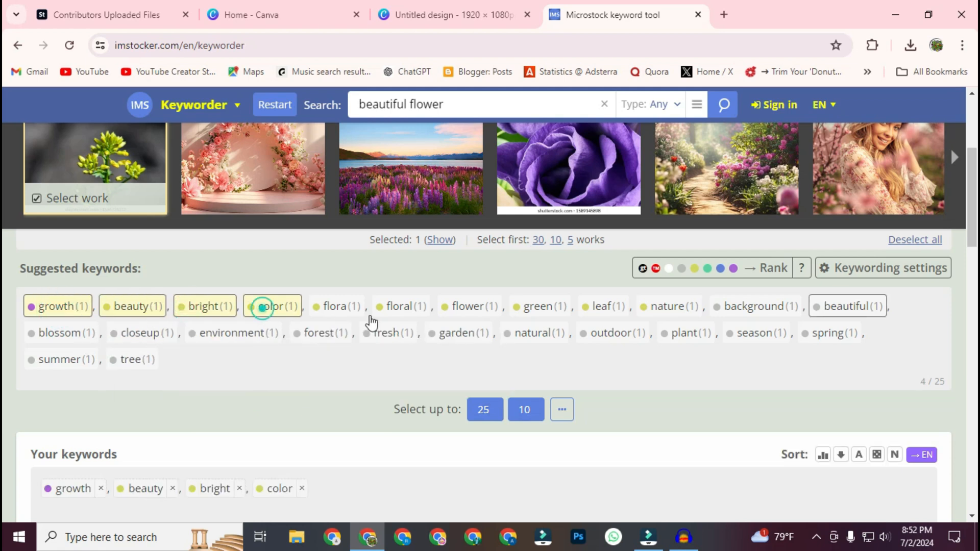
{"action": "left_click", "coordinate": [337, 308]}
{"action": "left_click", "coordinate": [466, 306]}
{"action": "left_click", "coordinate": [546, 308]}
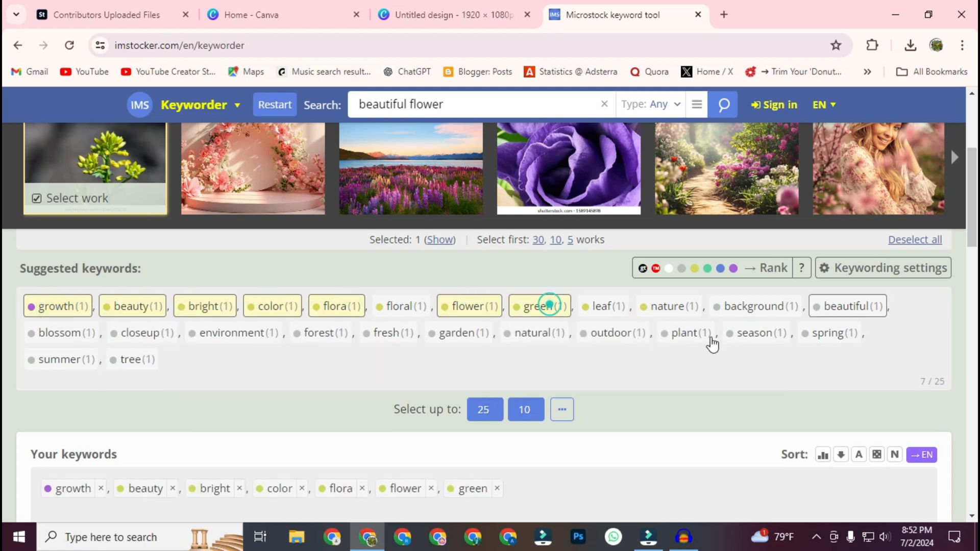
{"action": "left_click", "coordinate": [850, 307]}
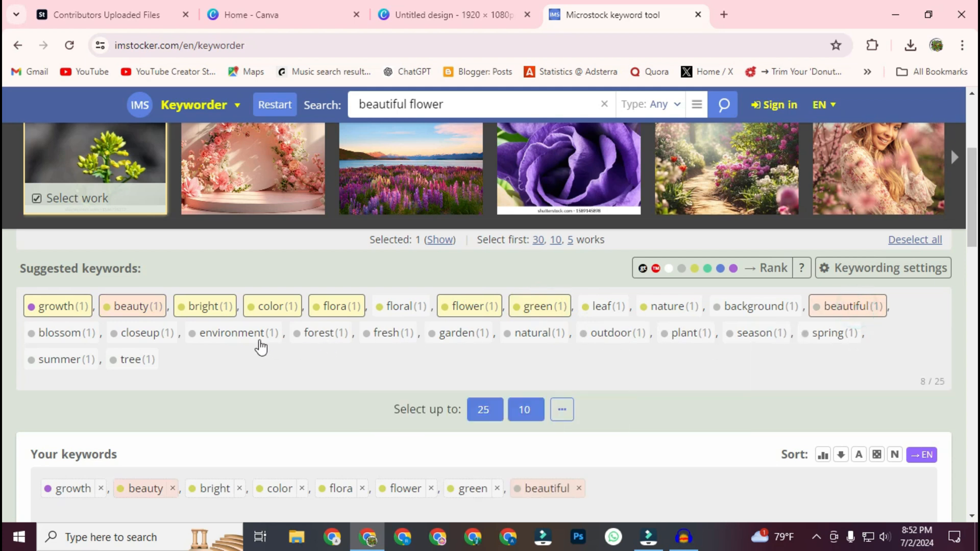
{"action": "left_click", "coordinate": [236, 333]}
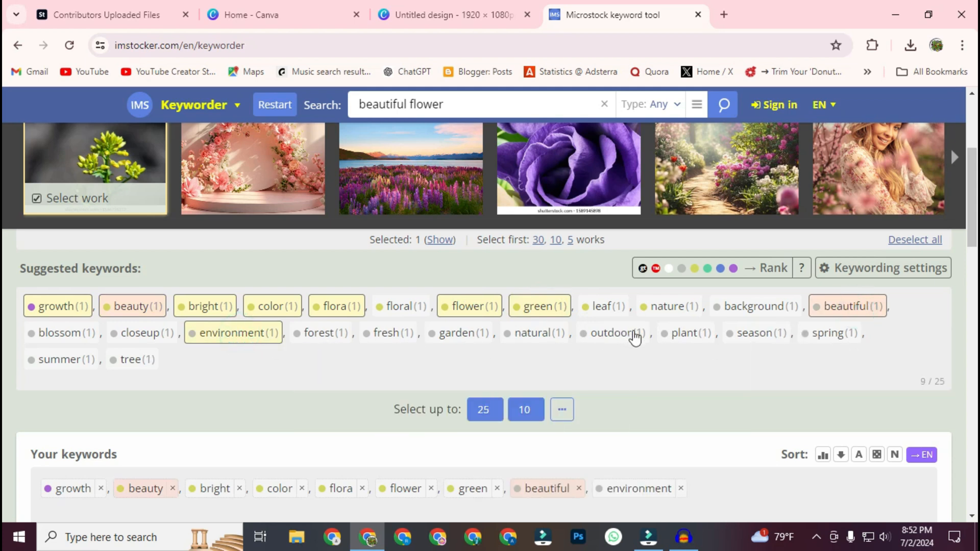
{"action": "left_click", "coordinate": [683, 337]}
Step: Copy the chosen keyword list from ImStocker and paste it into the tulip illustration's keywords on the Adobe Stock uploads page
{"action": "scroll", "coordinate": [683, 341], "scroll_direction": "down", "scroll_amount": 4}
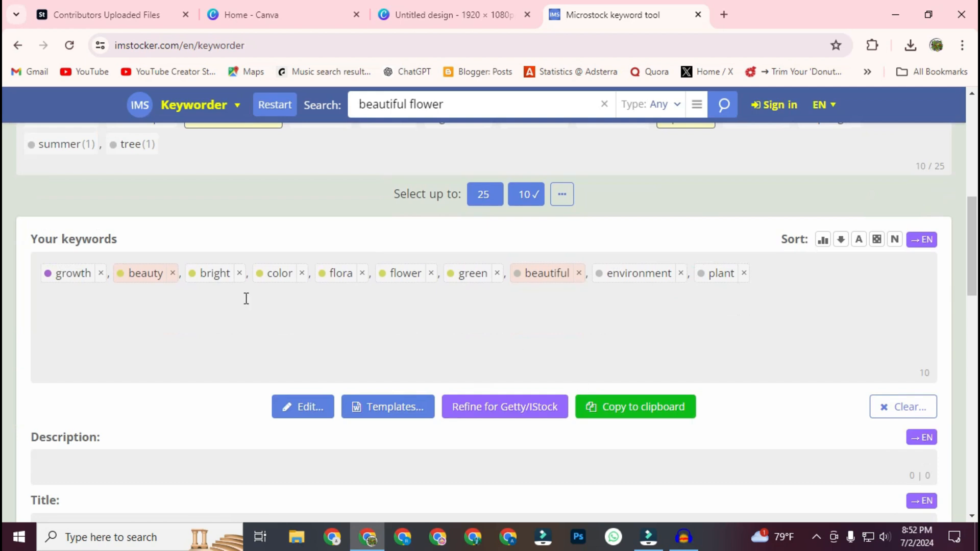
{"action": "left_click_drag", "start_coordinate": [35, 238], "coordinate": [120, 241]}
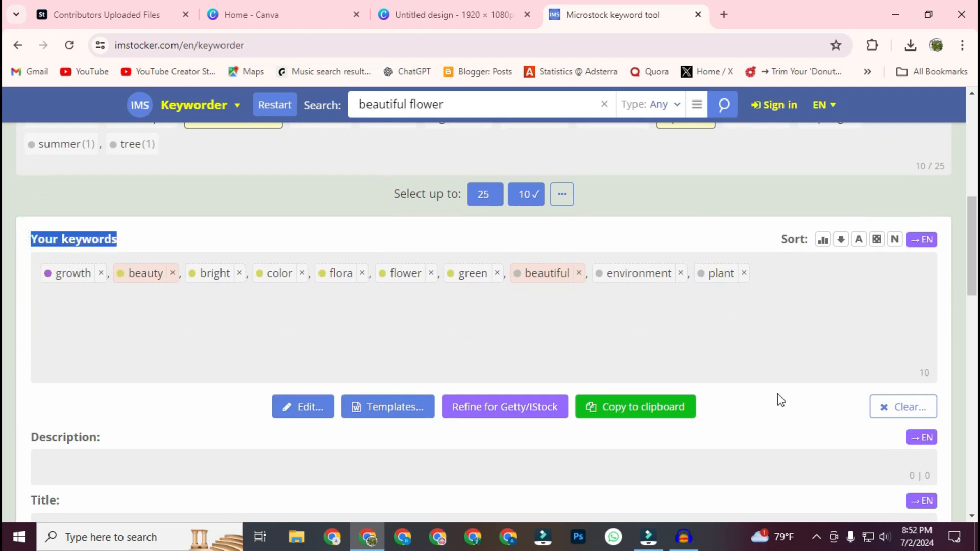
{"action": "left_click", "coordinate": [773, 338]}
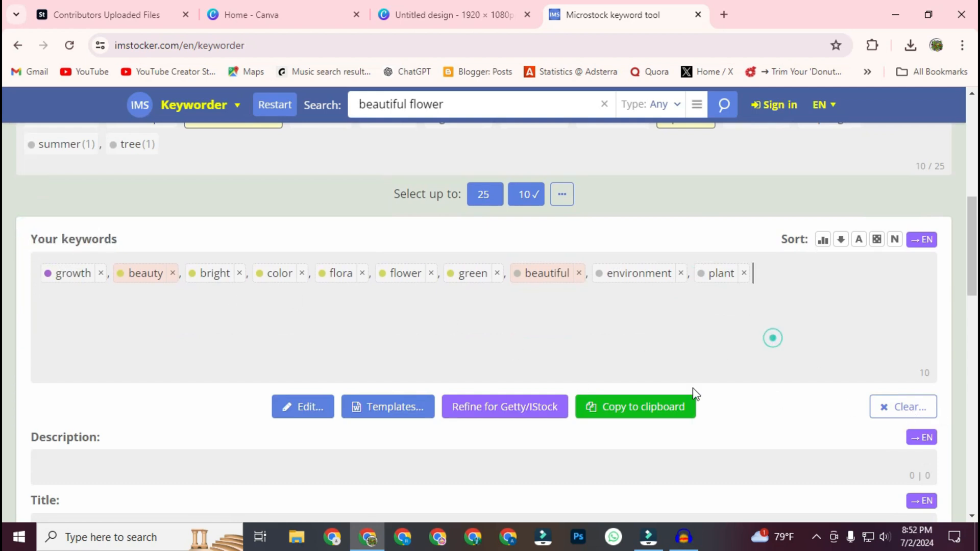
{"action": "left_click", "coordinate": [621, 415]}
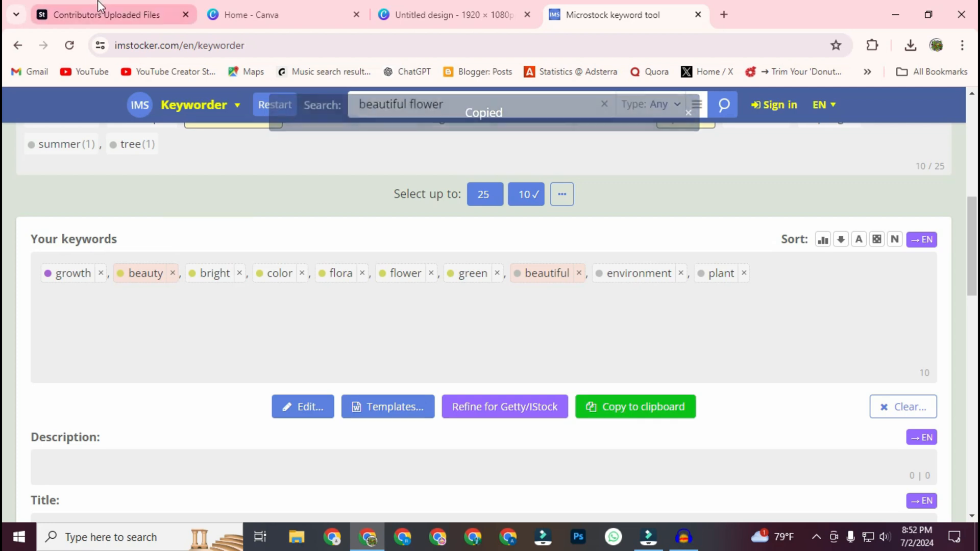
{"action": "left_click", "coordinate": [99, 7]}
{"action": "left_click", "coordinate": [772, 374]}
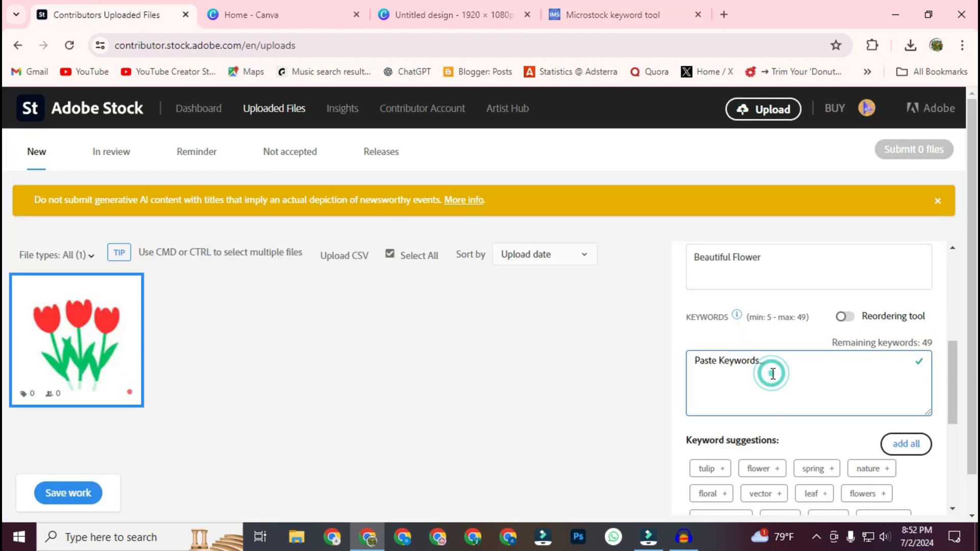
{"action": "key", "text": "ctrl+v"}
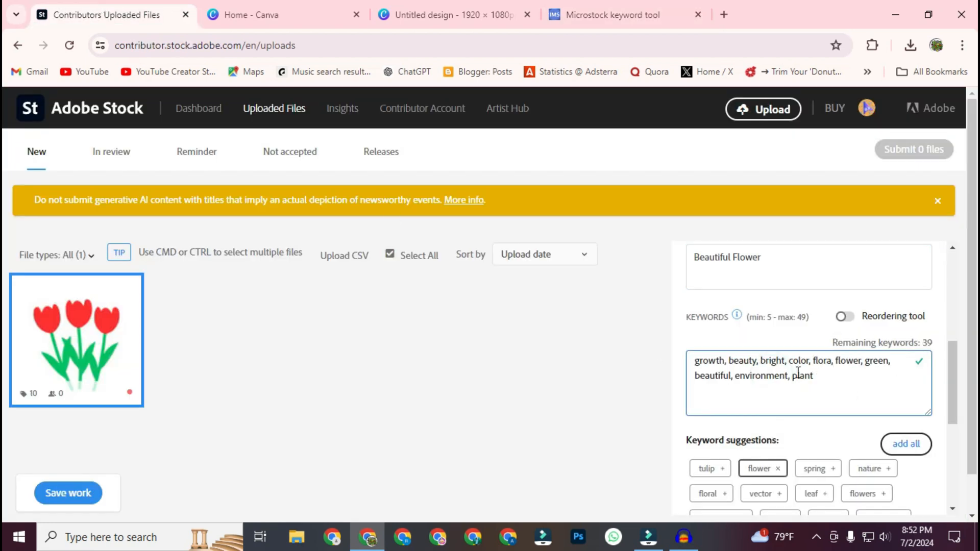
Step: Add "blossom" from the keyword suggestions to the tulip illustration and review the full keyword list
{"action": "left_click_drag", "start_coordinate": [941, 341], "coordinate": [913, 338]}
{"action": "left_click", "coordinate": [882, 334]}
{"action": "scroll", "coordinate": [919, 327], "scroll_direction": "down", "scroll_amount": 3}
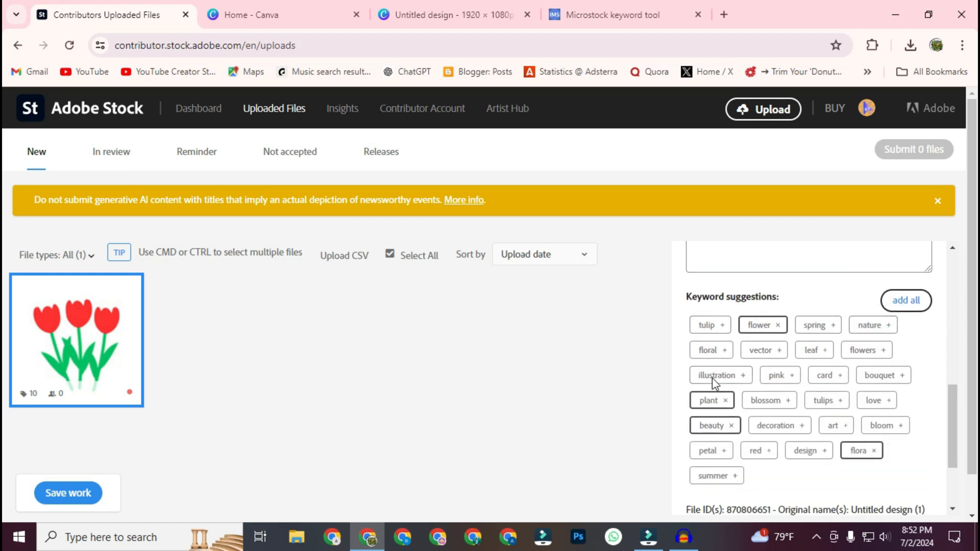
{"action": "left_click", "coordinate": [766, 400]}
{"action": "scroll", "coordinate": [765, 400], "scroll_direction": "down", "scroll_amount": 3}
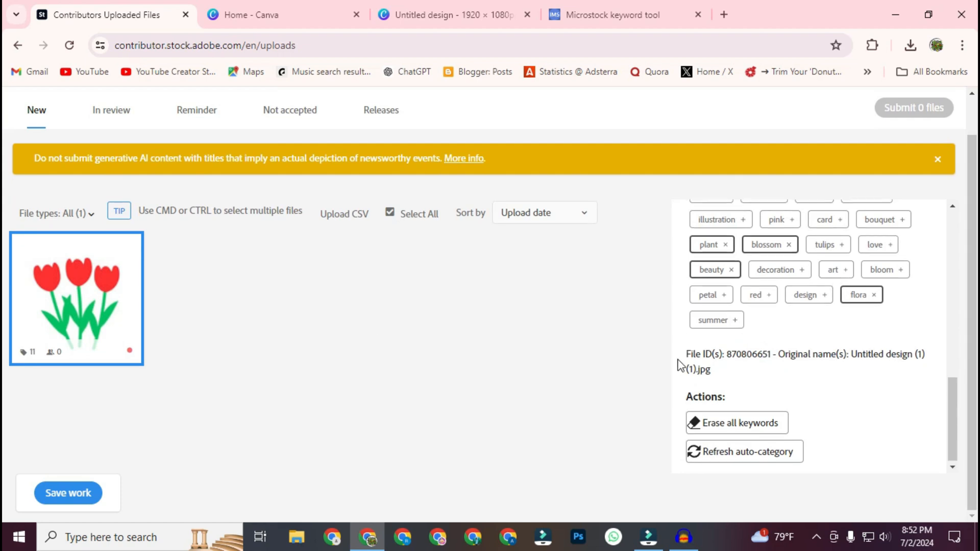
{"action": "scroll", "coordinate": [679, 365], "scroll_direction": "up", "scroll_amount": 5}
{"action": "scroll", "coordinate": [630, 372], "scroll_direction": "up", "scroll_amount": 1}
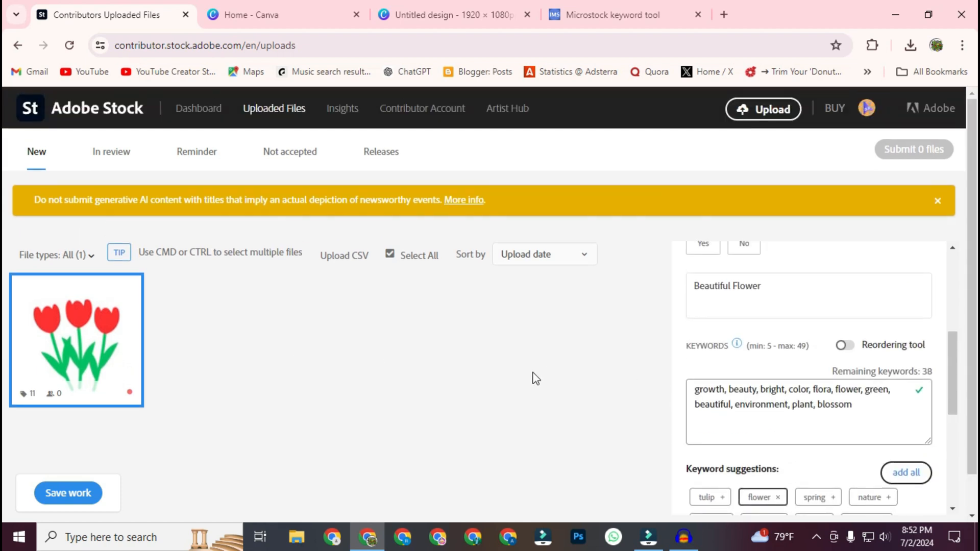
Step: Save the illustration's details and answer No to the question about recognizable people or property
{"action": "scroll", "coordinate": [306, 439], "scroll_direction": "down", "scroll_amount": 1}
{"action": "left_click", "coordinate": [68, 498]}
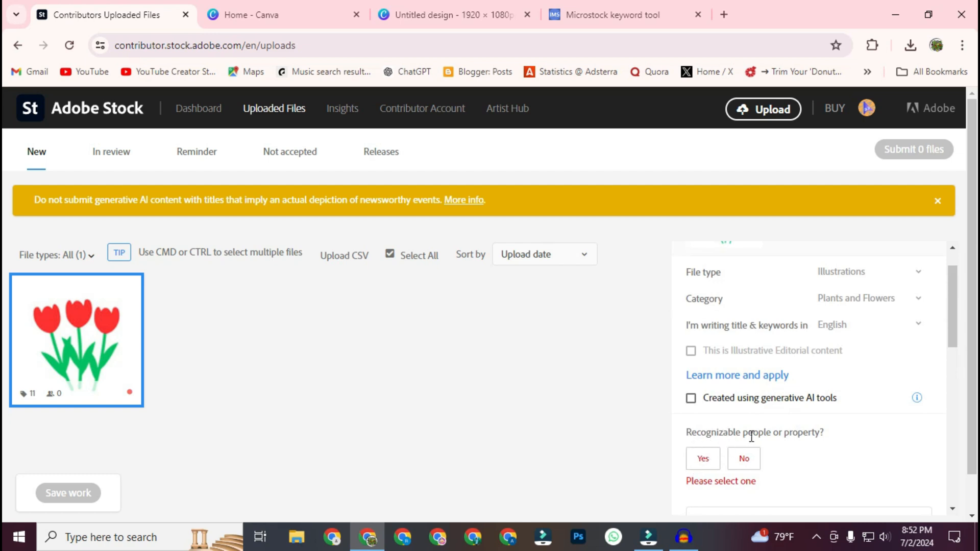
{"action": "left_click", "coordinate": [746, 458]}
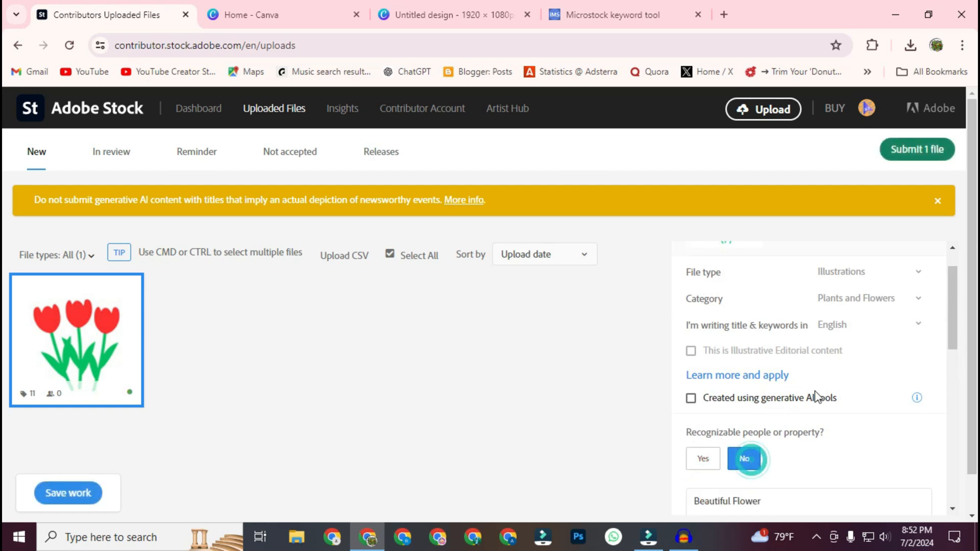
Step: Submit the tulip illustration, accepting both the submission guidelines statement and the account suspension statement
{"action": "scroll", "coordinate": [868, 316], "scroll_direction": "down", "scroll_amount": 4}
{"action": "left_click", "coordinate": [932, 154]}
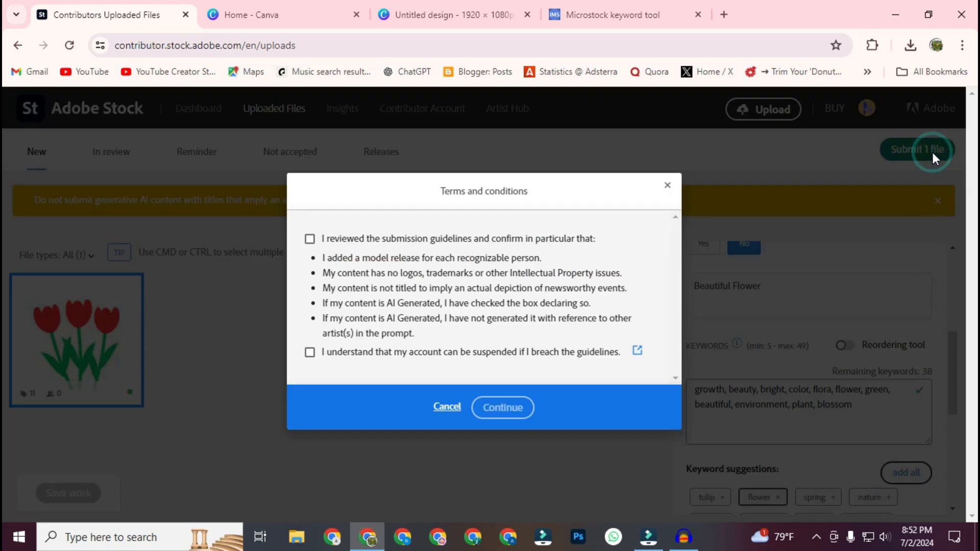
{"action": "left_click", "coordinate": [310, 239]}
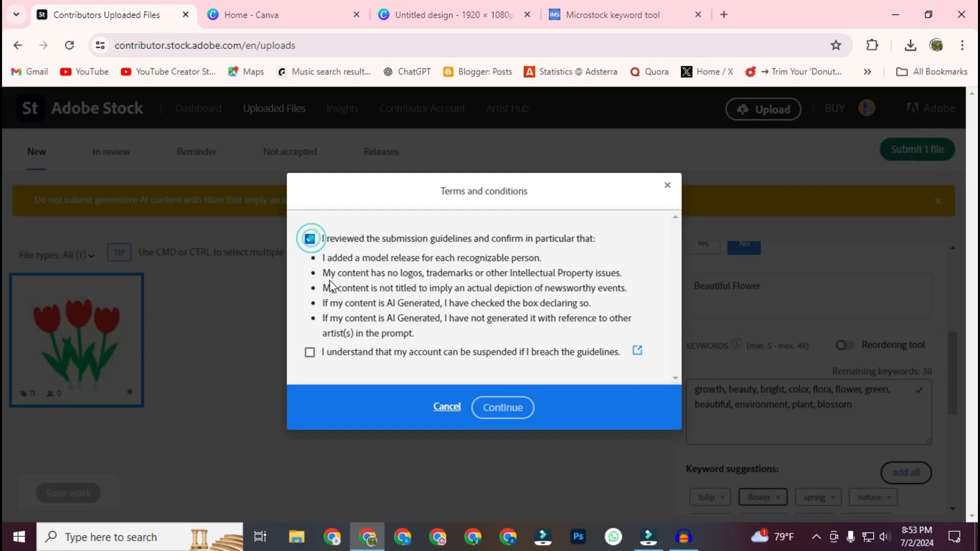
{"action": "left_click", "coordinate": [310, 353]}
{"action": "left_click", "coordinate": [504, 408]}
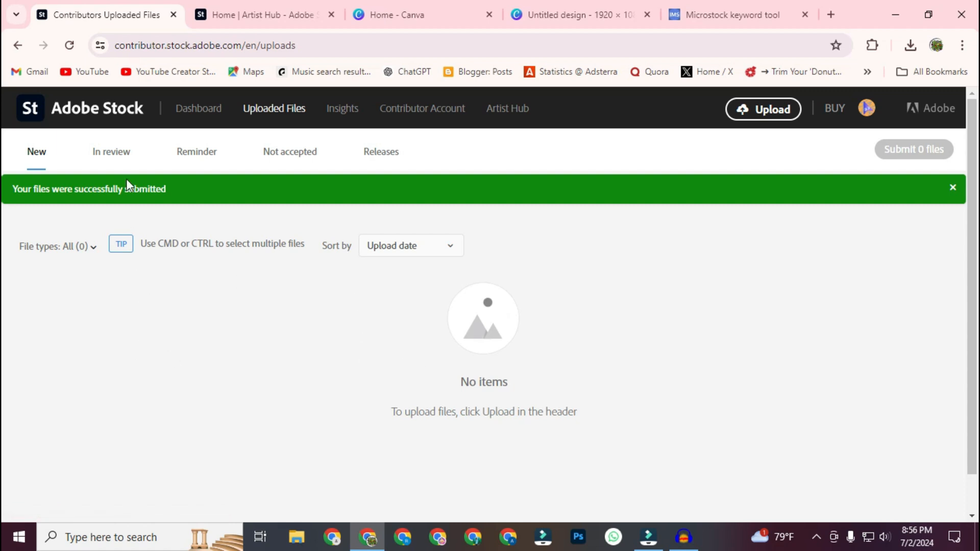
Step: Open the list of files in review and check the submitted tulip illustration's details
{"action": "left_click", "coordinate": [104, 157]}
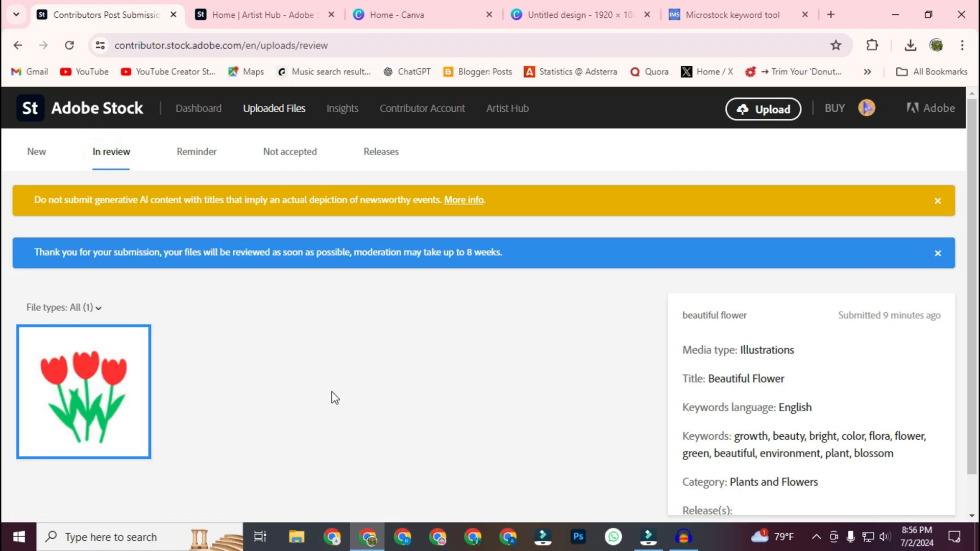
{"action": "scroll", "coordinate": [326, 407], "scroll_direction": "down", "scroll_amount": 1}
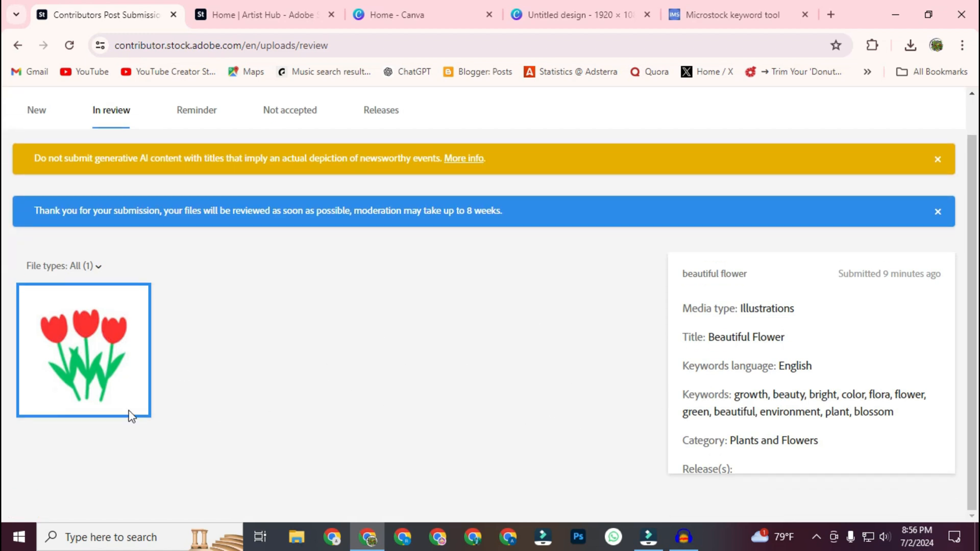
{"action": "scroll", "coordinate": [269, 400], "scroll_direction": "up", "scroll_amount": 1}
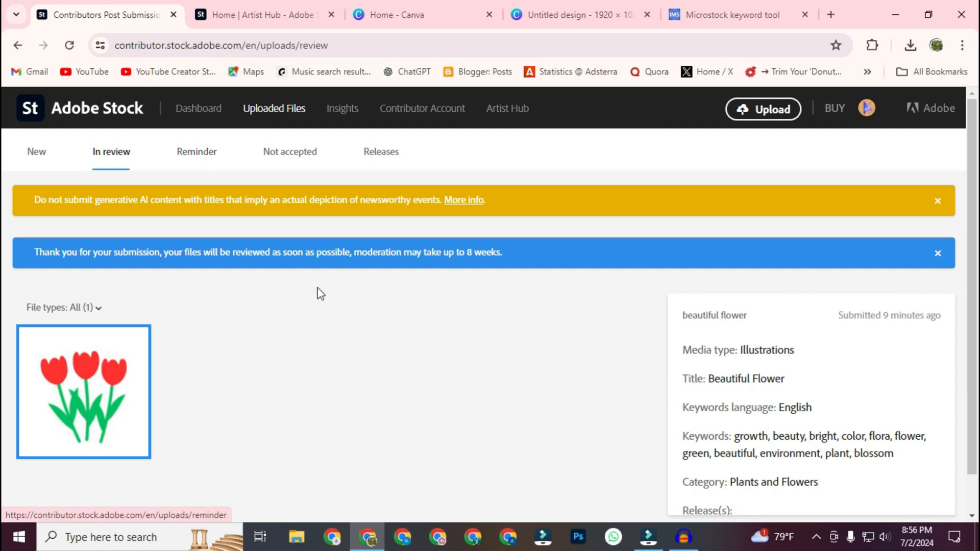
Step: Open the contributor dashboard and look over its downloads and earnings overview
{"action": "left_click", "coordinate": [208, 116]}
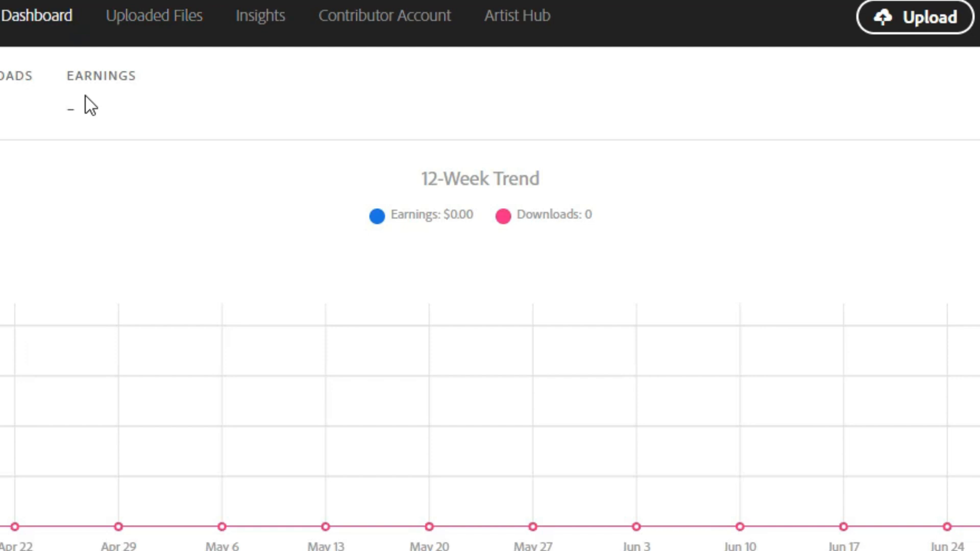
{"action": "left_click_drag", "start_coordinate": [584, 215], "coordinate": [514, 214]}
{"action": "left_click_drag", "start_coordinate": [387, 214], "coordinate": [477, 213]}
{"action": "left_click", "coordinate": [655, 206]}
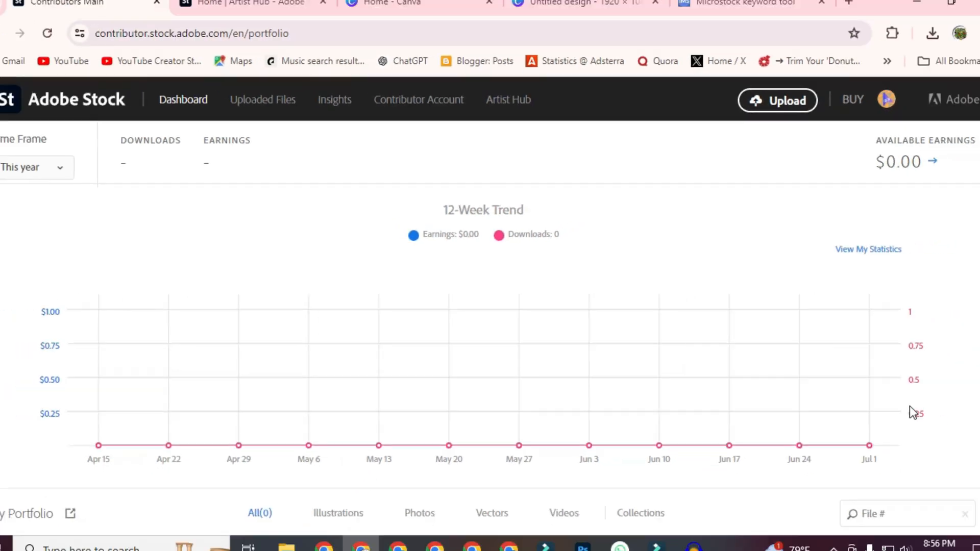
Step: Open the statistics and payout page from the available earnings and look it over
{"action": "left_click", "coordinate": [911, 168]}
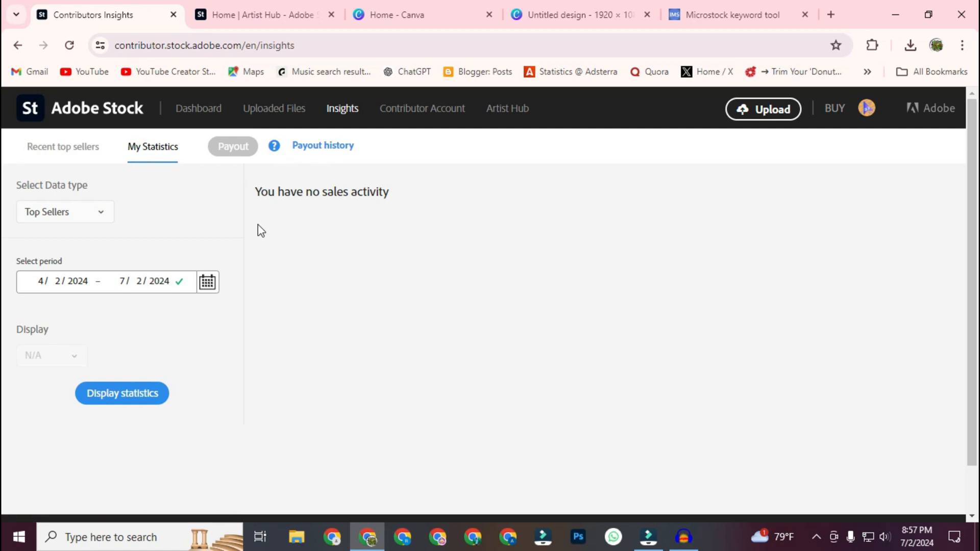
{"action": "scroll", "coordinate": [403, 286], "scroll_direction": "down", "scroll_amount": 1}
{"action": "scroll", "coordinate": [372, 287], "scroll_direction": "up", "scroll_amount": 1}
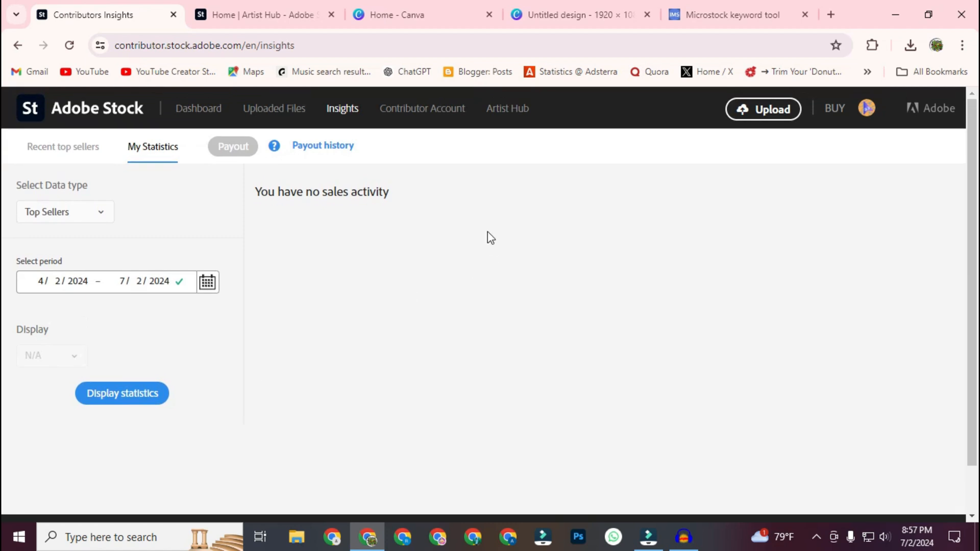